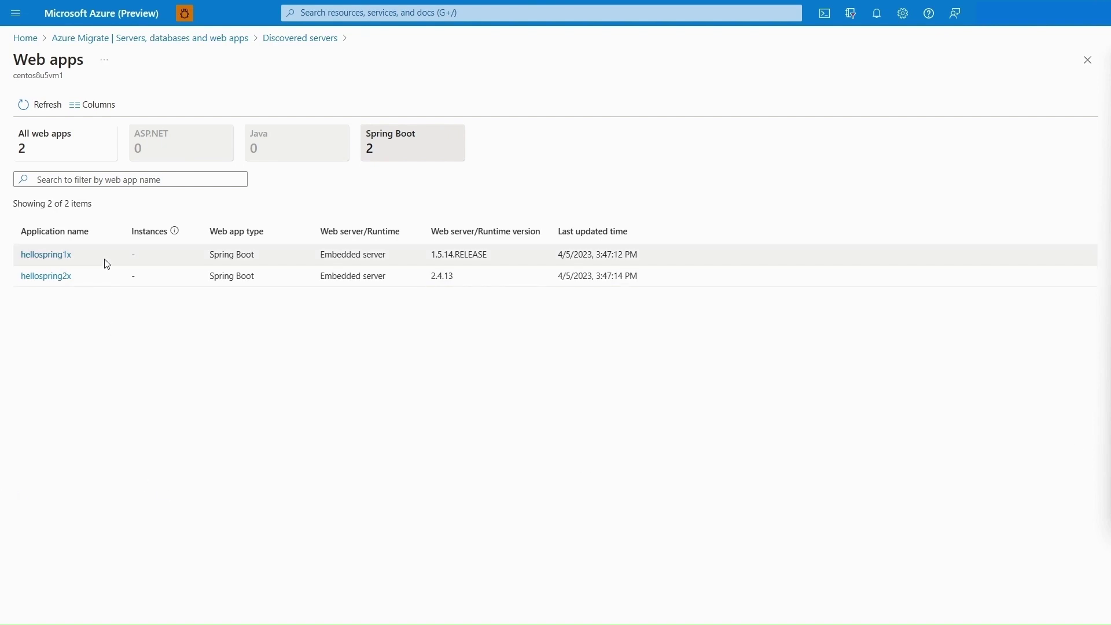
Open hellospring1x and expand its JDK, environment variable, JVM option and configuration details.
{"action": "left_click", "coordinate": [44, 253]}
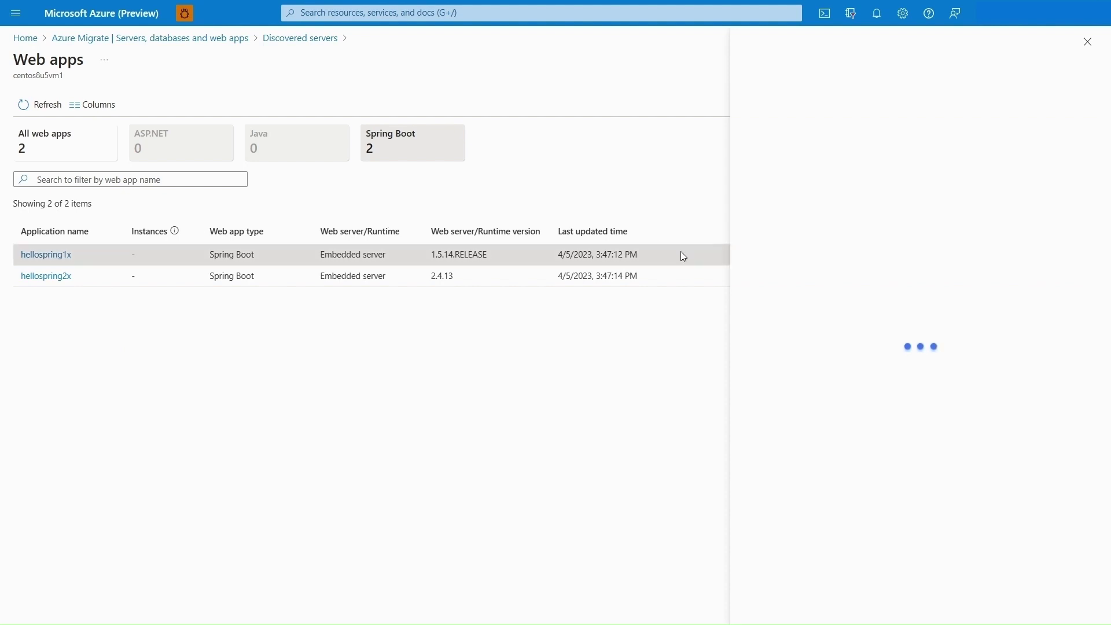
{"action": "left_click", "coordinate": [754, 87]}
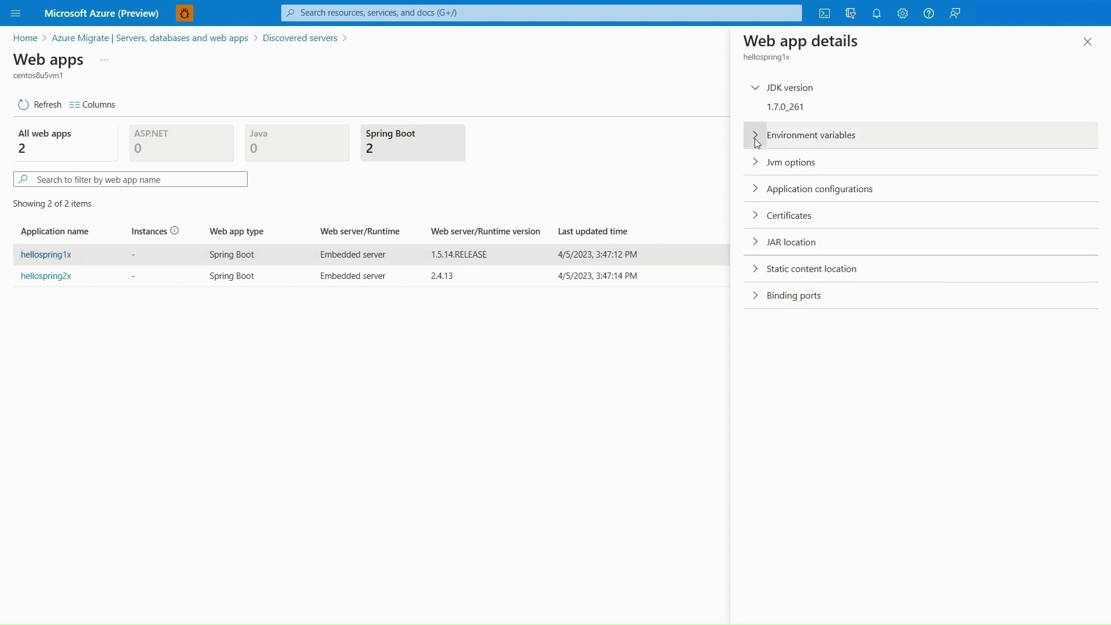
{"action": "left_click", "coordinate": [754, 136]}
{"action": "left_click", "coordinate": [755, 184]}
{"action": "left_click", "coordinate": [752, 368]}
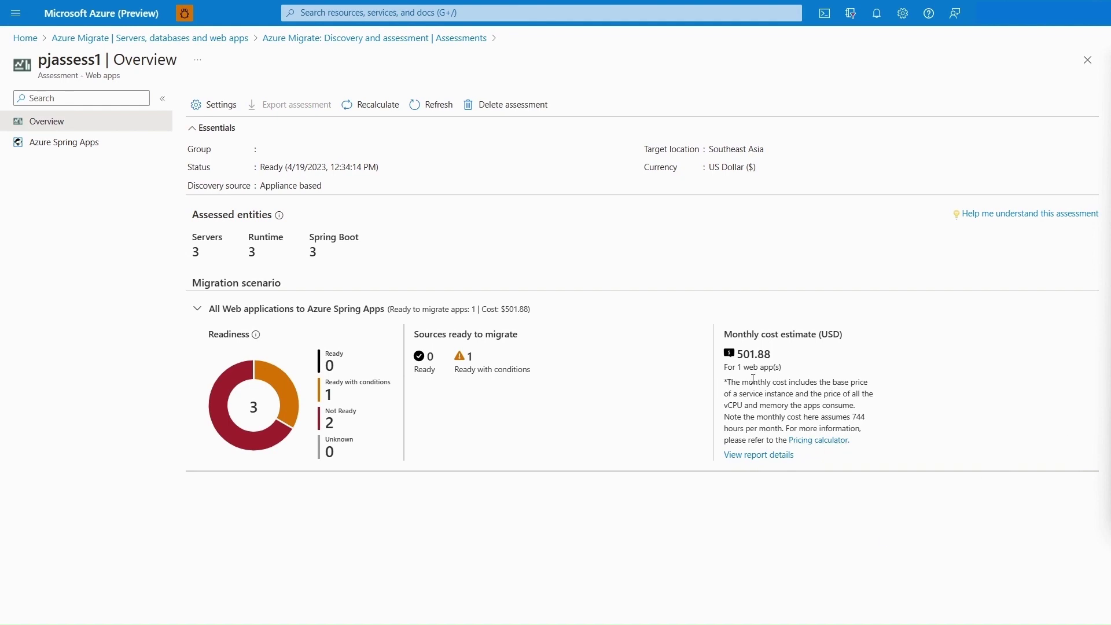
Check pjassess1's Azure Spring Apps results and expand hellospring1x's JDK version issue.
{"action": "left_click", "coordinate": [100, 143]}
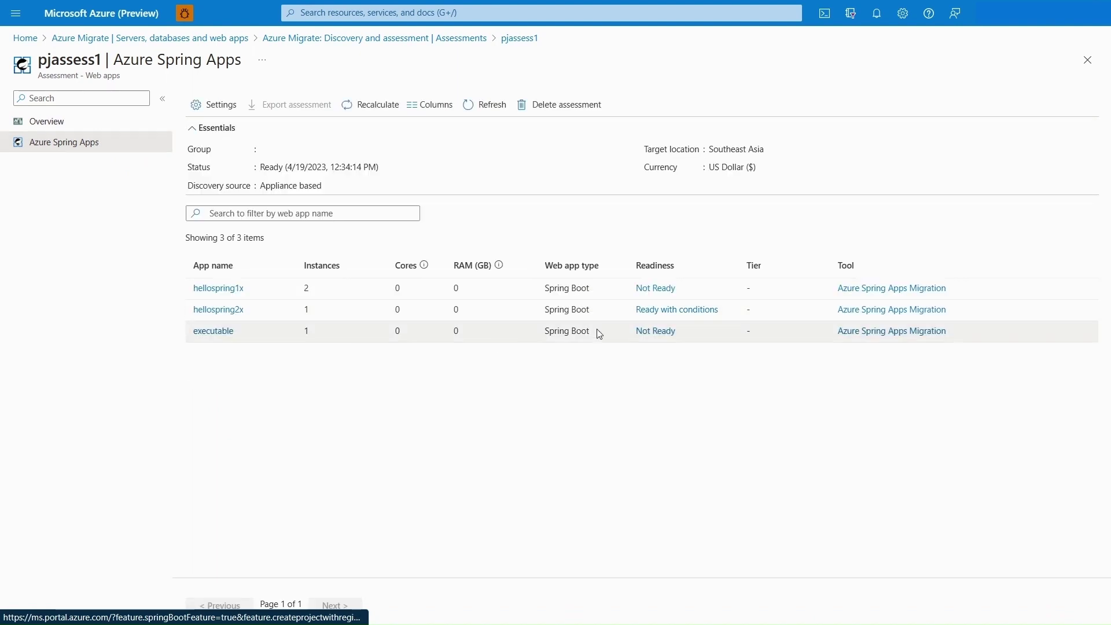
{"action": "left_click", "coordinate": [655, 290]}
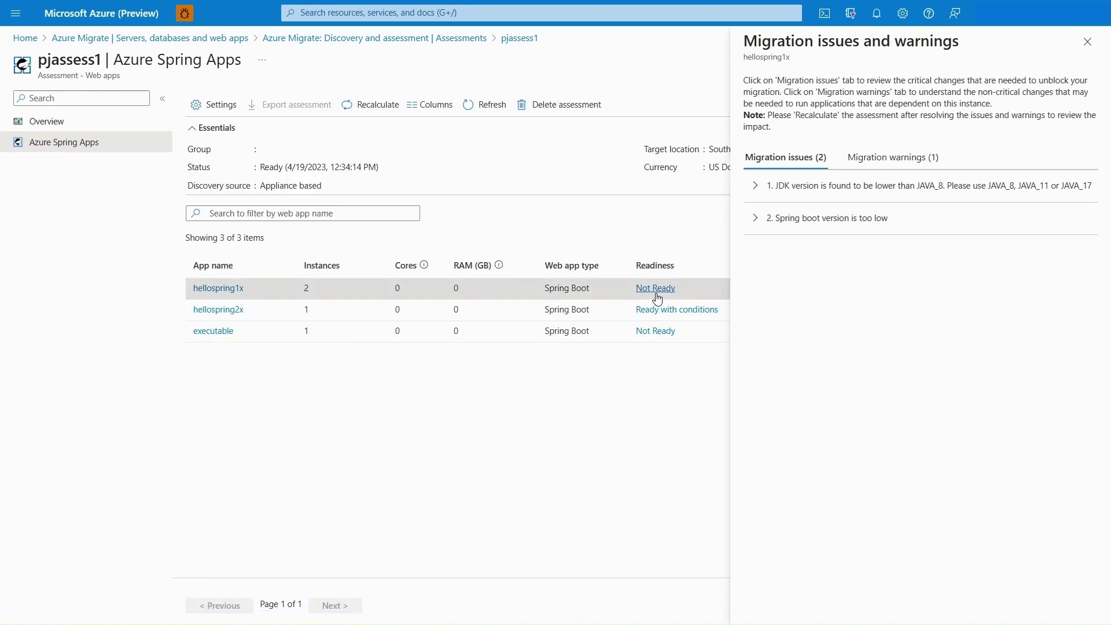
{"action": "left_click", "coordinate": [754, 187]}
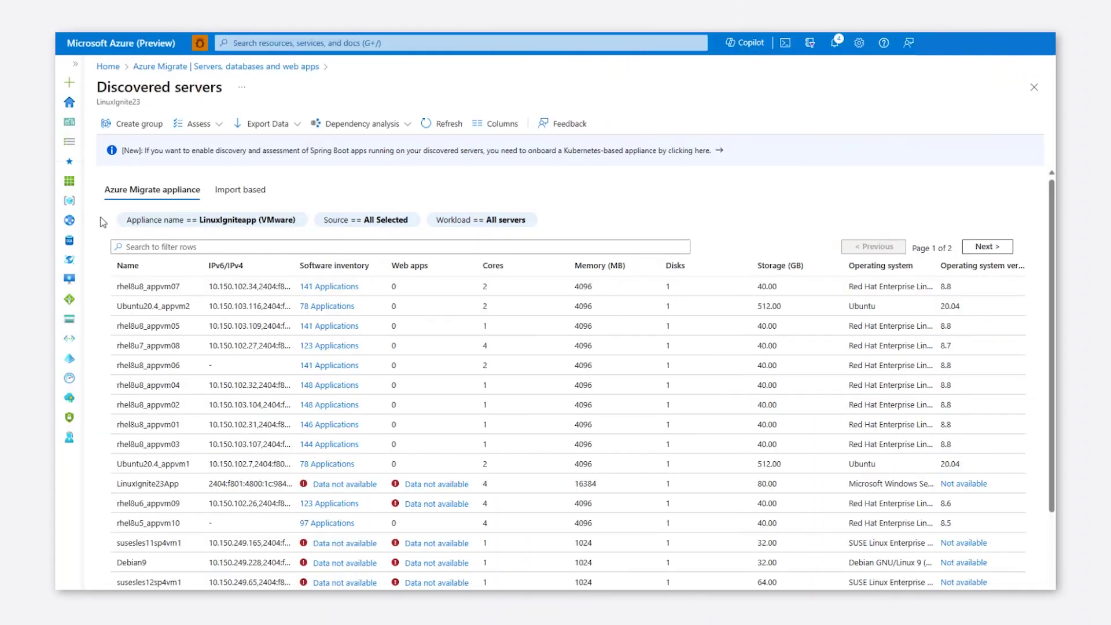
Start a new business case named BusinessCaseIgnite with Central US as target location.
{"action": "left_click", "coordinate": [271, 67]}
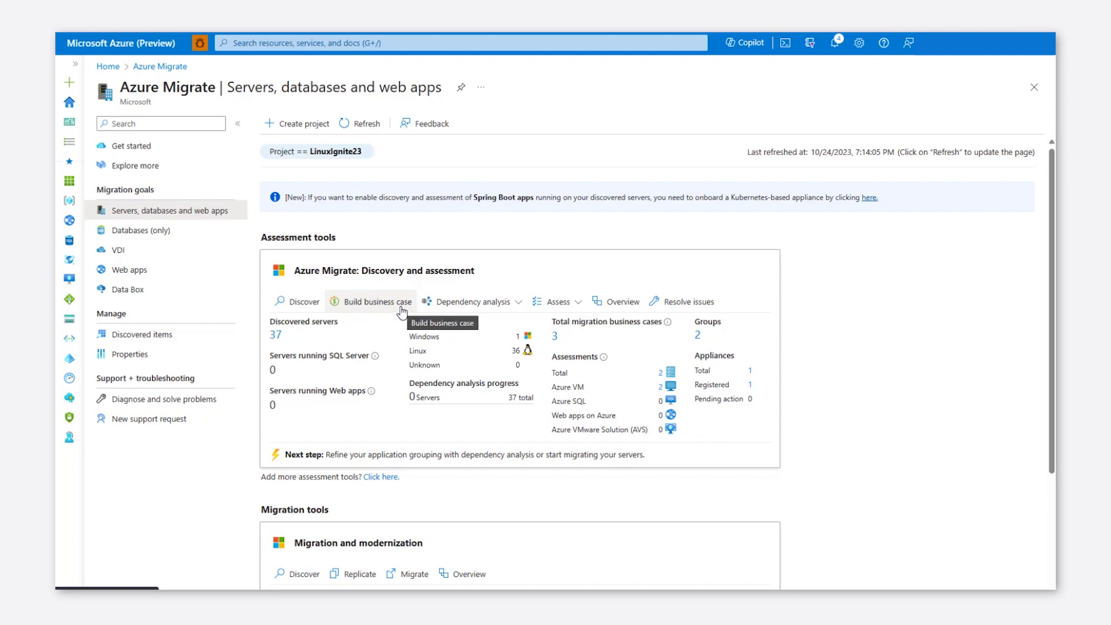
{"action": "left_click", "coordinate": [402, 306]}
{"action": "left_click", "coordinate": [377, 191]}
{"action": "type", "text": "Busin"}
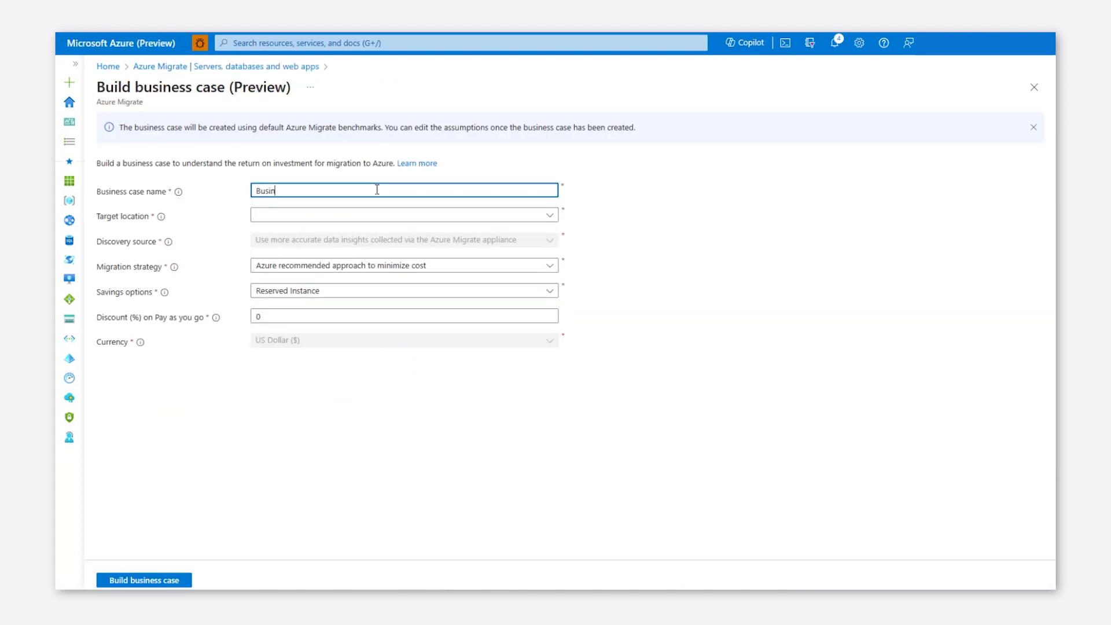
{"action": "type", "text": "essCaseIgnite"}
{"action": "left_click", "coordinate": [343, 217]}
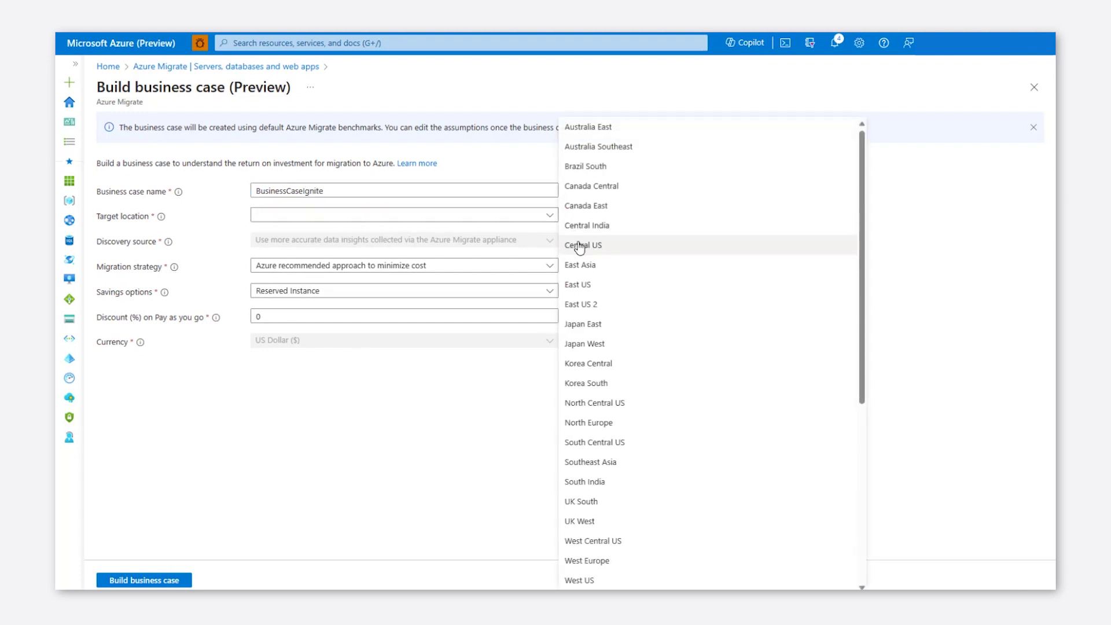
{"action": "left_click", "coordinate": [578, 248]}
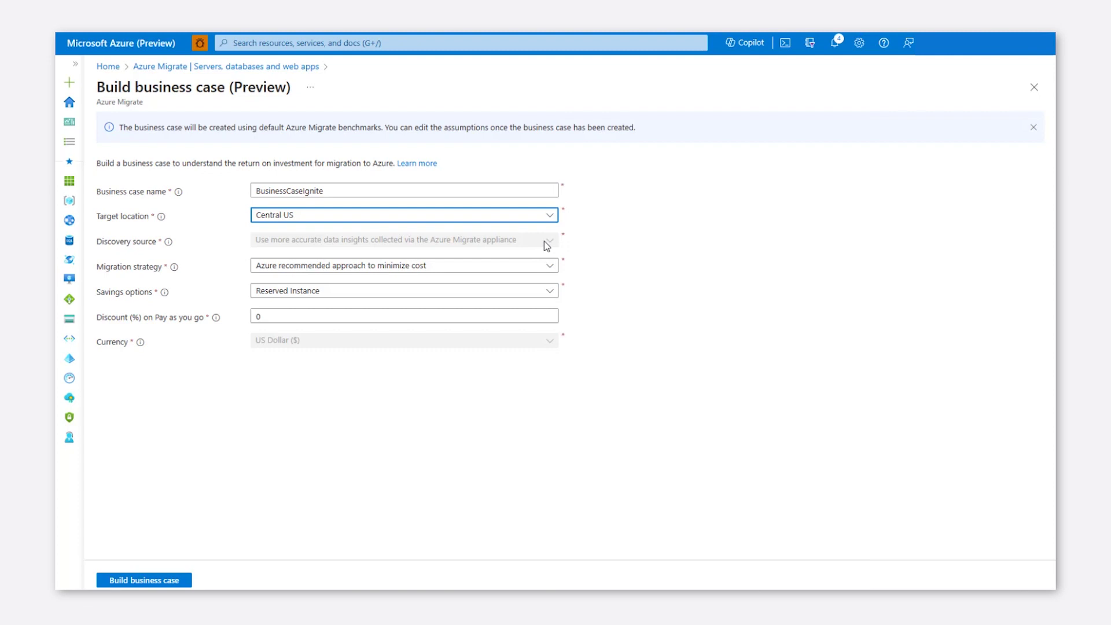
Keep the default migration strategy, set a 10% discount, and build the business case.
{"action": "left_click", "coordinate": [543, 268]}
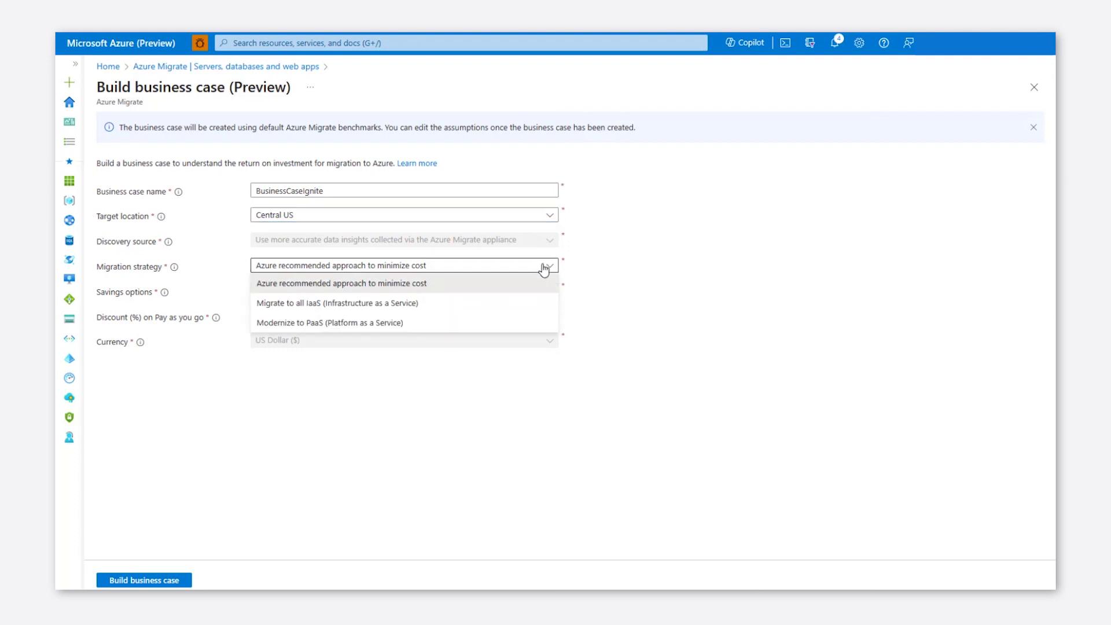
{"action": "left_click", "coordinate": [544, 267]}
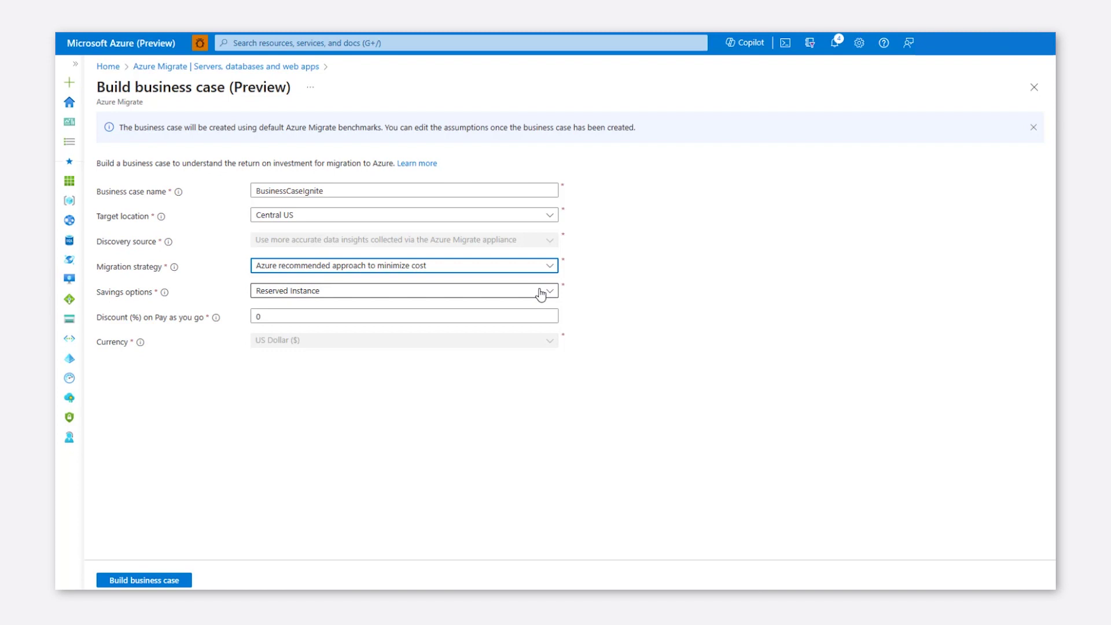
{"action": "double_click", "coordinate": [540, 316]}
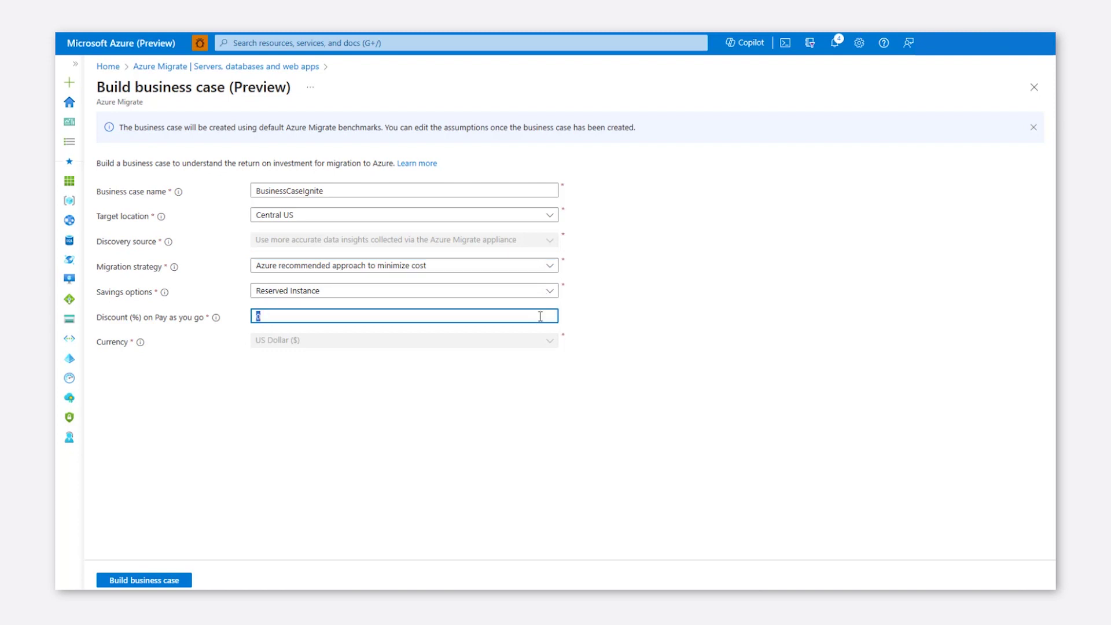
{"action": "type", "text": "10"}
{"action": "left_click", "coordinate": [462, 391]}
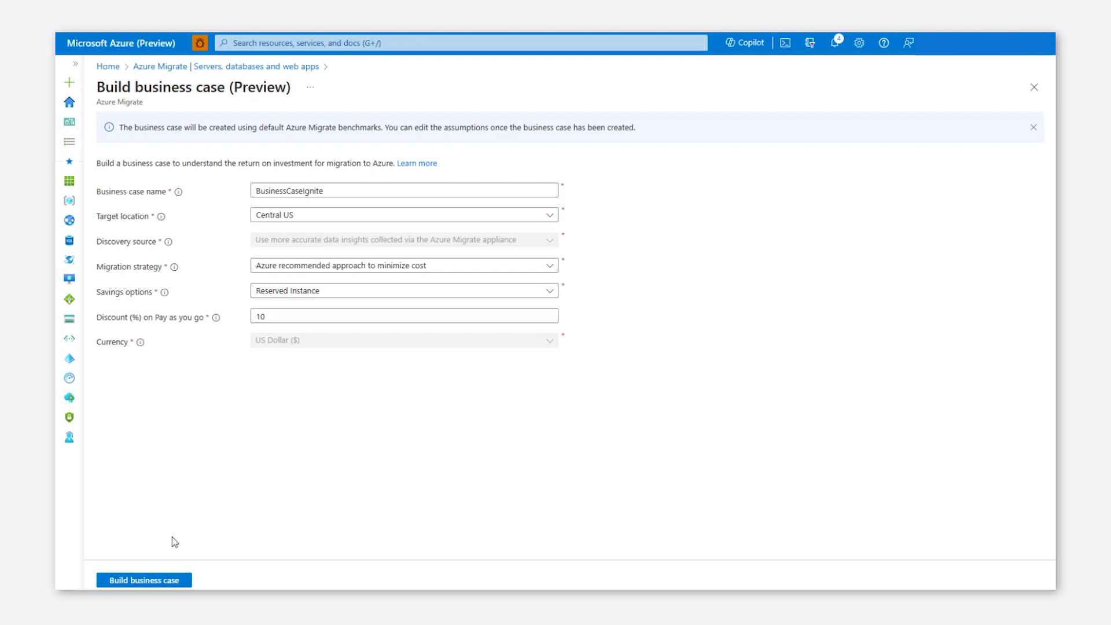
{"action": "left_click", "coordinate": [167, 580]}
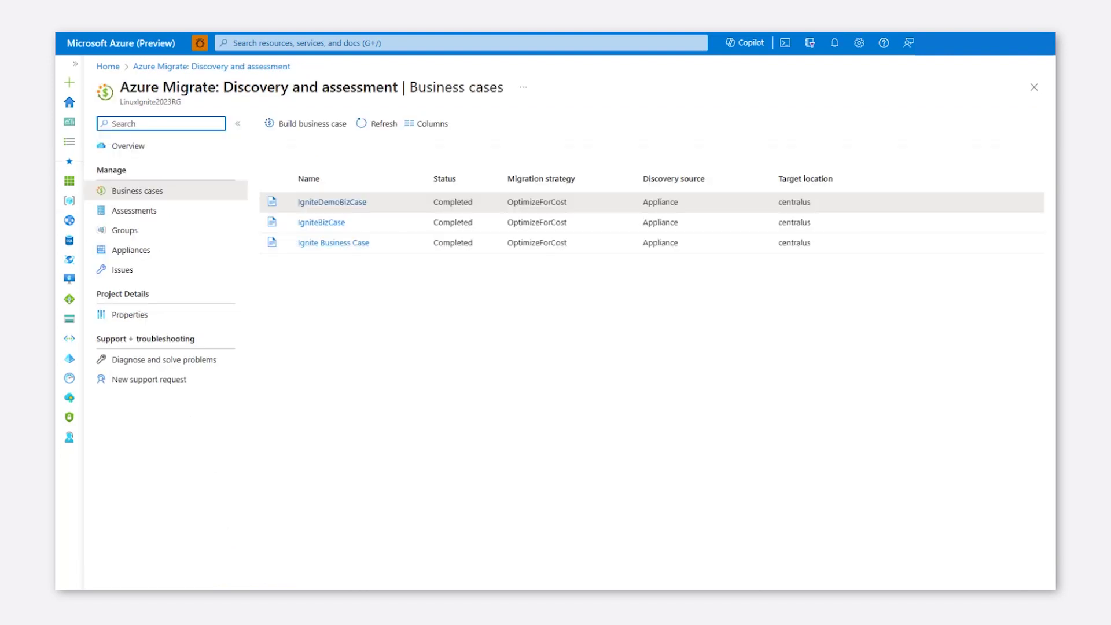
Review IgniteDemoBizCase's Azure IaaS, Azure PaaS and on-premises cost reports without exporting.
{"action": "left_click", "coordinate": [331, 203]}
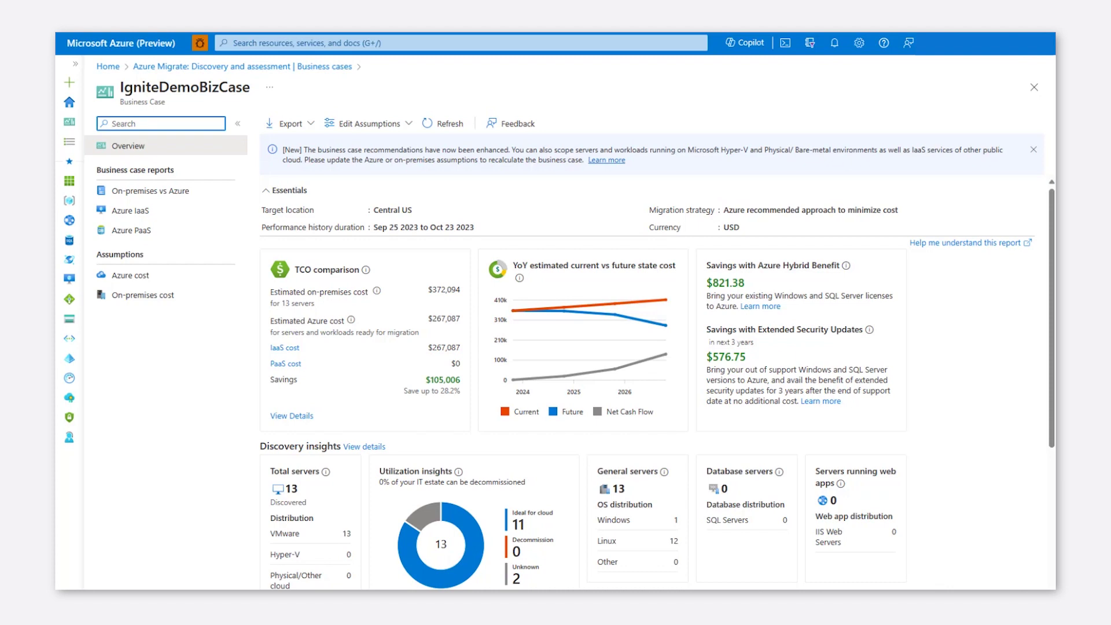
{"action": "left_click", "coordinate": [139, 216]}
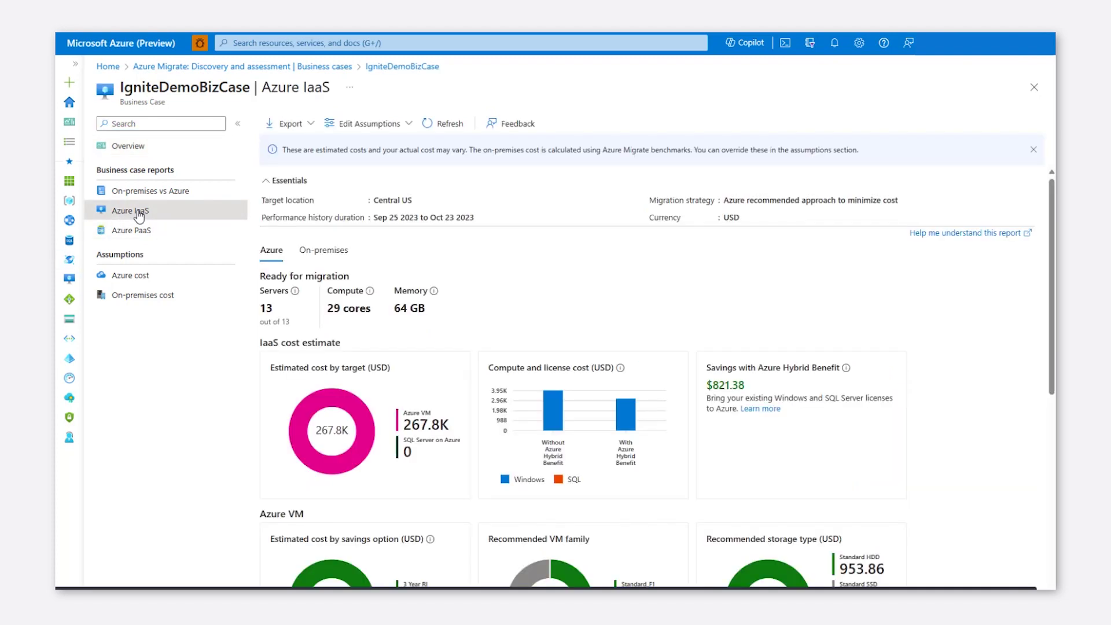
{"action": "left_click", "coordinate": [135, 231]}
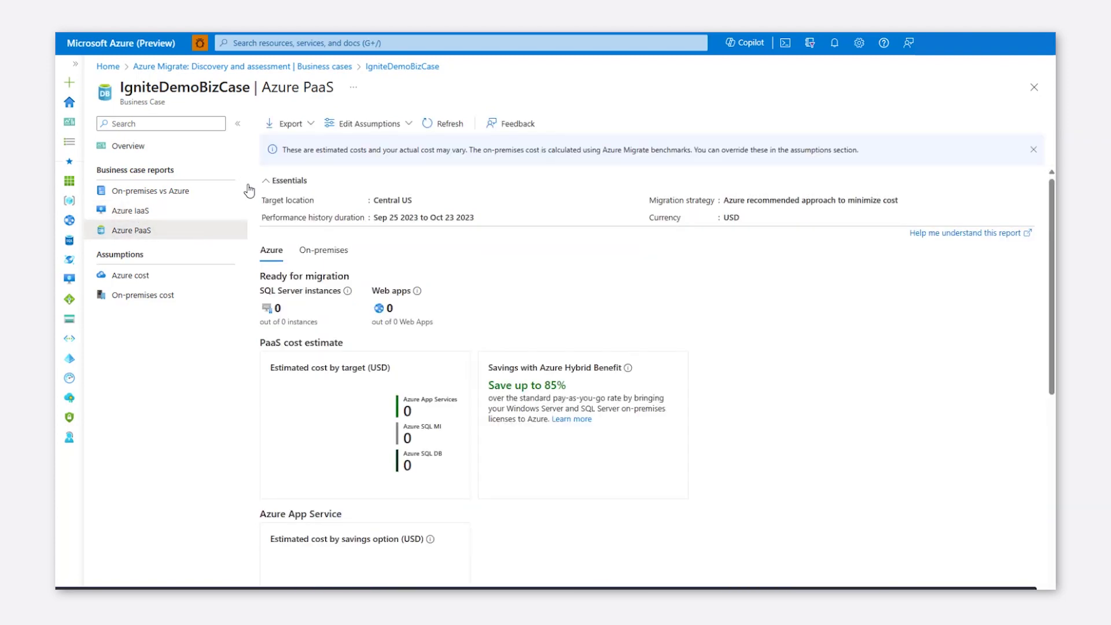
{"action": "left_click", "coordinate": [139, 295]}
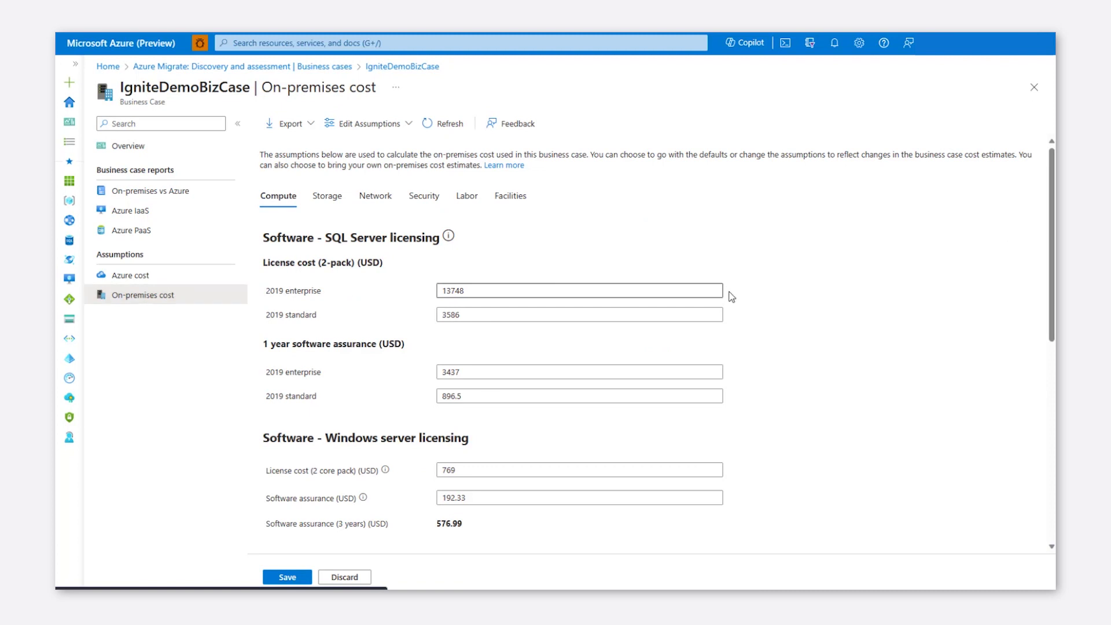
{"action": "scroll", "coordinate": [729, 296], "scroll_direction": "down", "scroll_amount": 3}
{"action": "scroll", "coordinate": [730, 297], "scroll_direction": "down", "scroll_amount": 3}
{"action": "scroll", "coordinate": [729, 296], "scroll_direction": "down", "scroll_amount": 1}
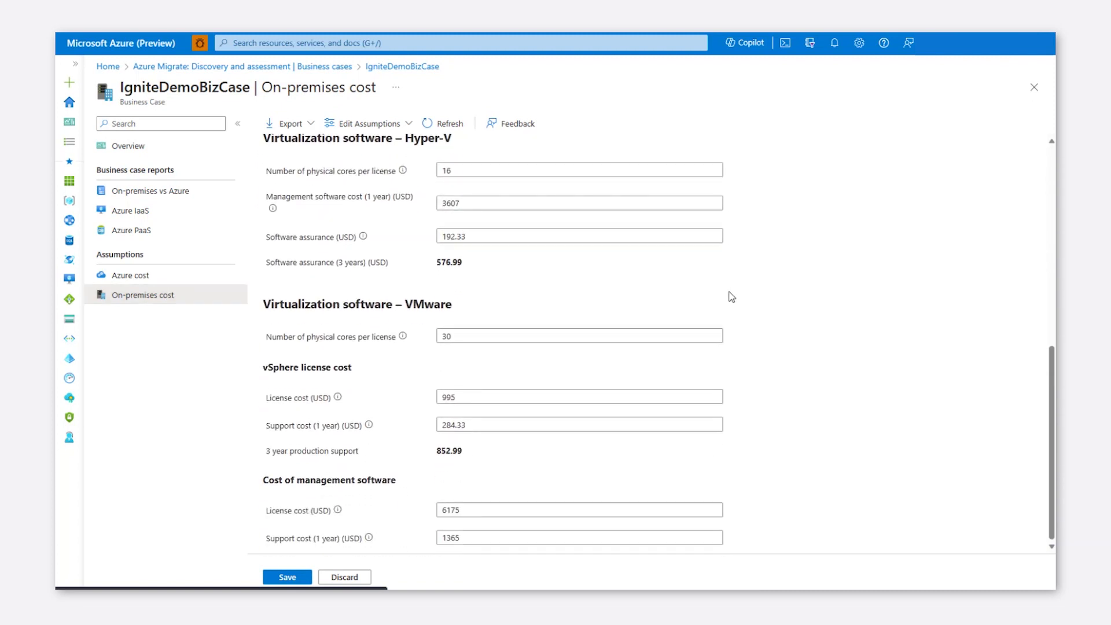
{"action": "left_click", "coordinate": [309, 125]}
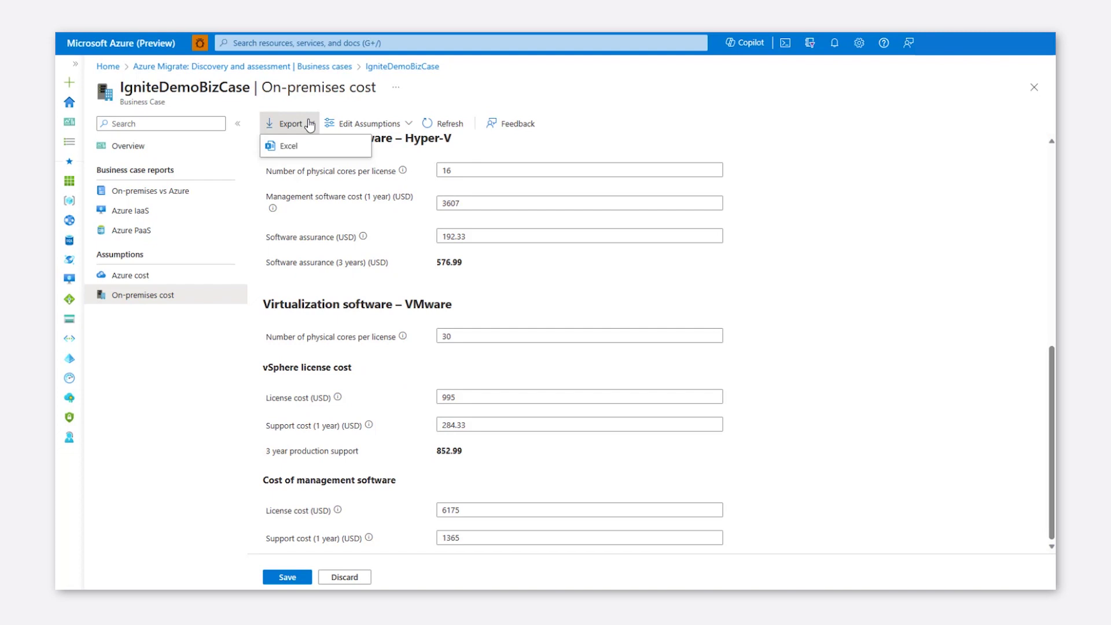
{"action": "left_click", "coordinate": [929, 400]}
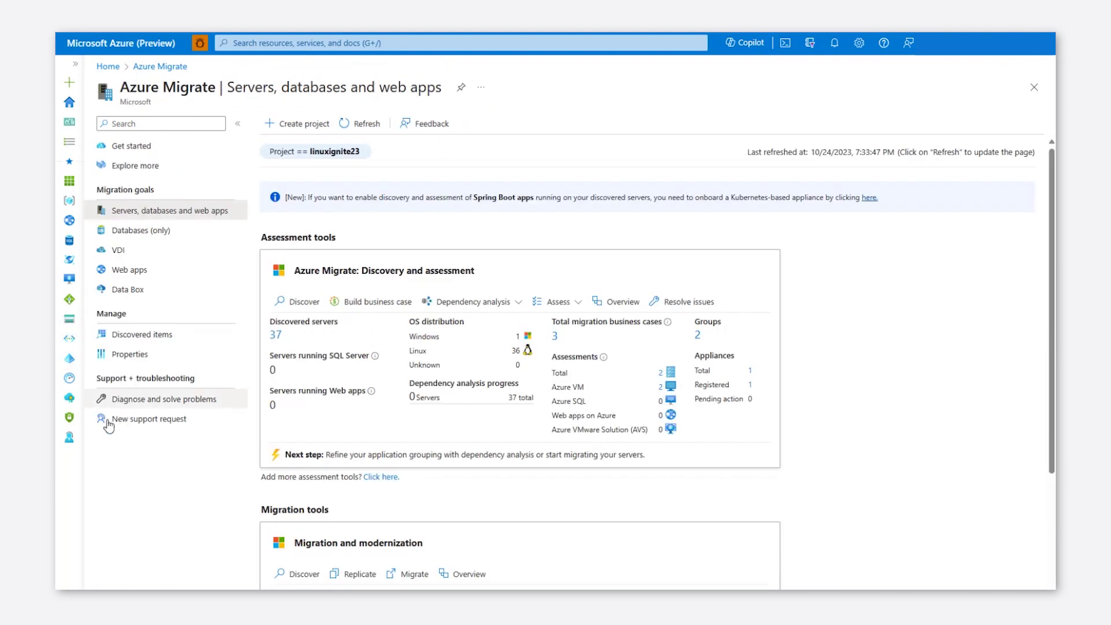
From the Discovery and assessment Assess menu, begin an Azure VM assessment.
{"action": "left_click", "coordinate": [582, 303]}
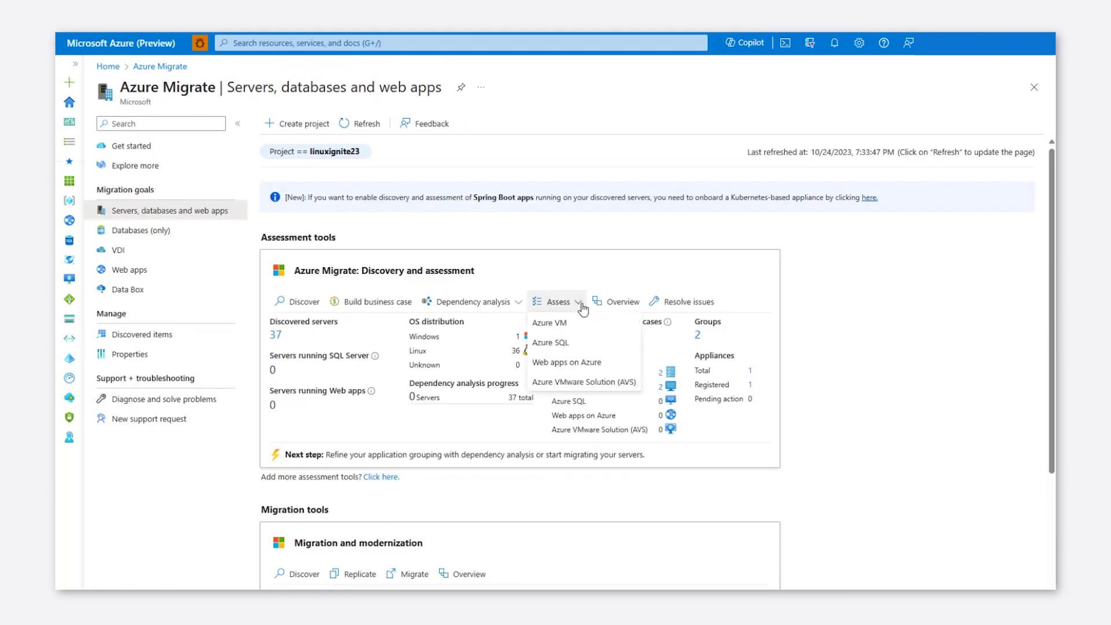
{"action": "left_click", "coordinate": [581, 269]}
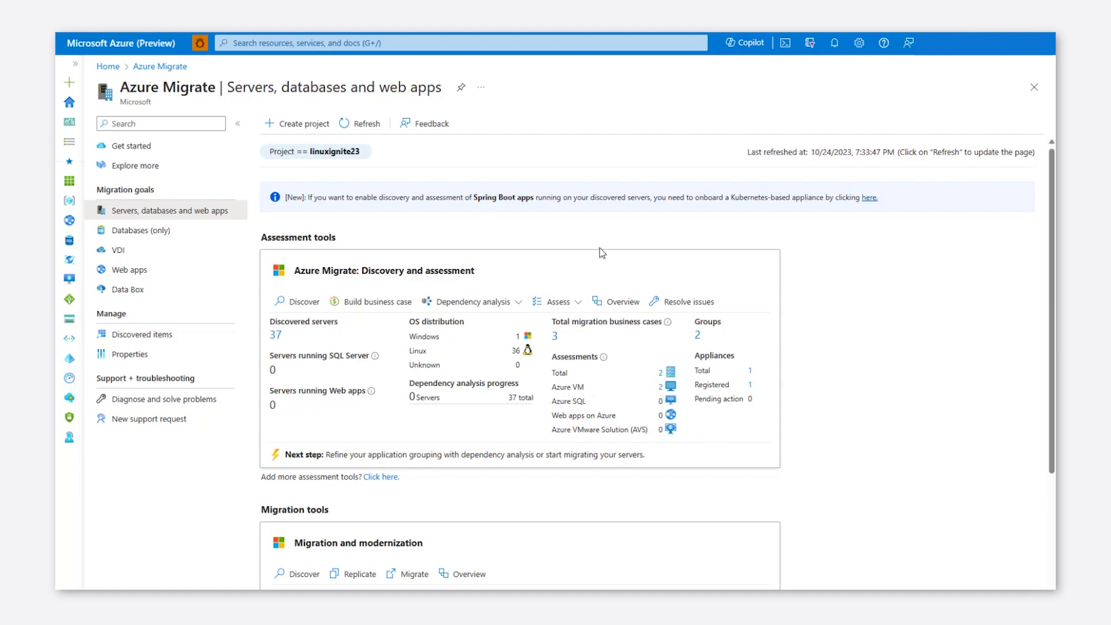
{"action": "left_click", "coordinate": [579, 305]}
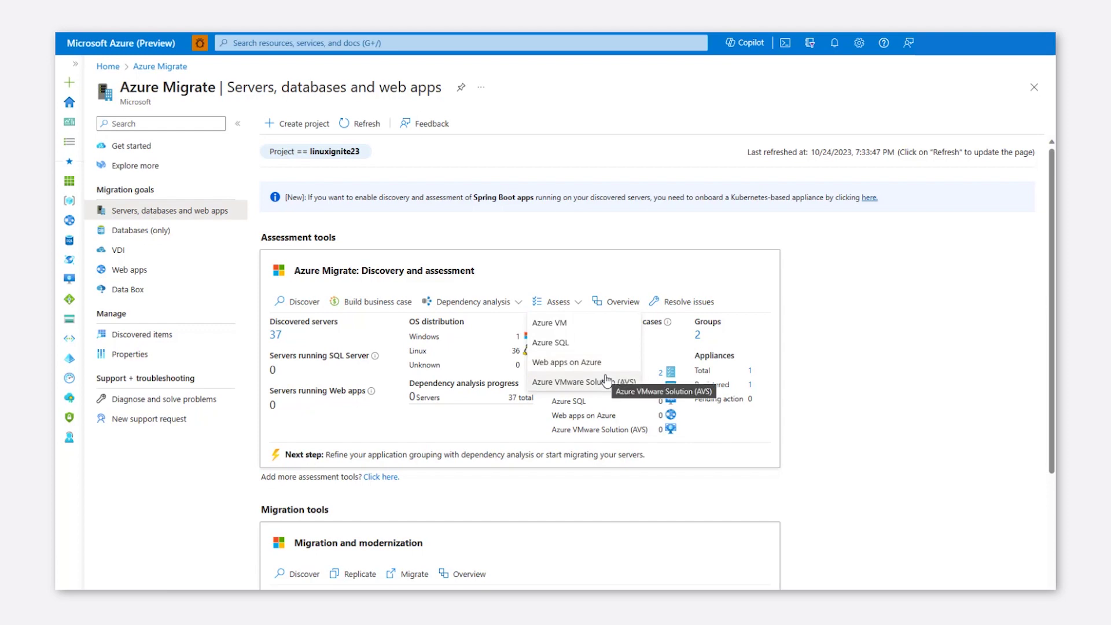
{"action": "left_click", "coordinate": [567, 329]}
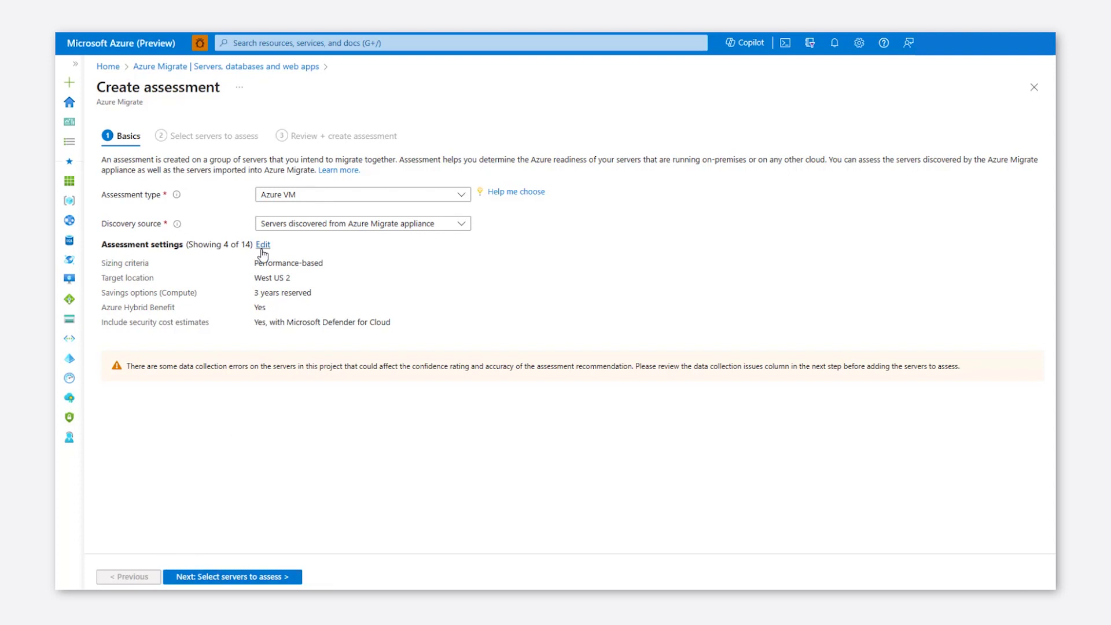
Name the assessment and its group, and select rhel8u8_appvm07 and Ubuntu20.4_appvm2.
{"action": "left_click", "coordinate": [243, 576]}
{"action": "left_click", "coordinate": [311, 162]}
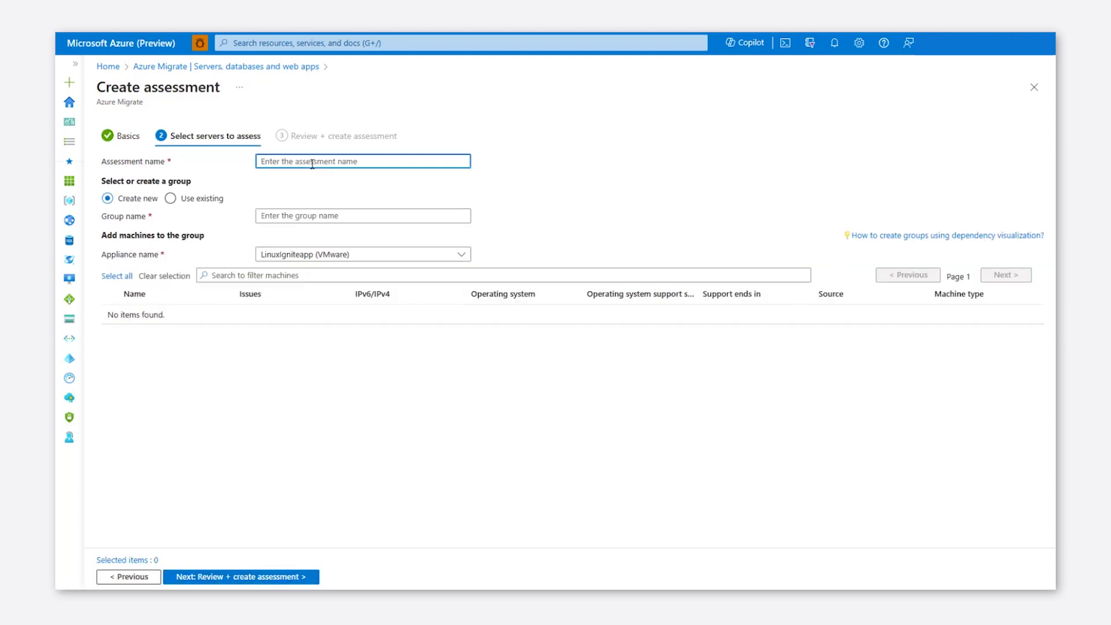
{"action": "type", "text": "IgniteAsse"}
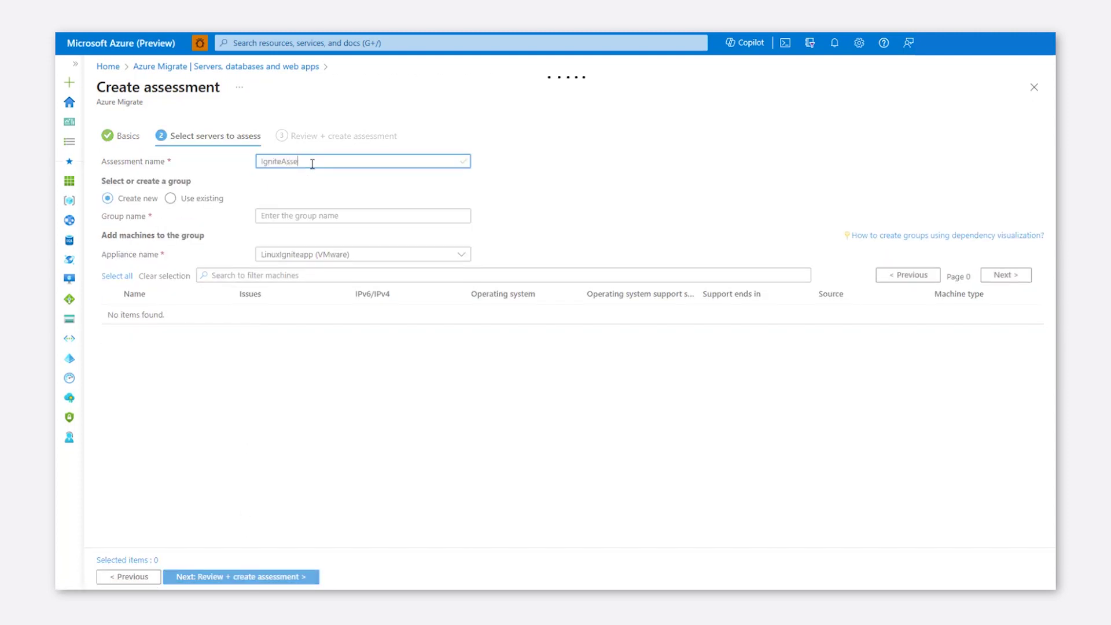
{"action": "type", "text": "ss"}
{"action": "left_click", "coordinate": [306, 217]}
{"action": "type", "text": "Ign"}
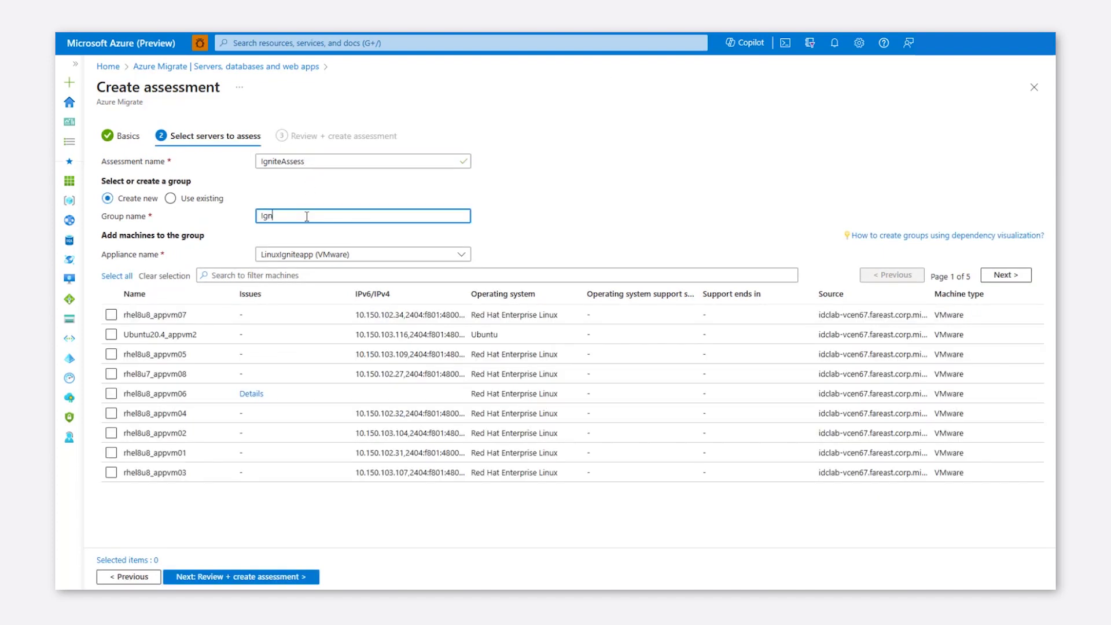
{"action": "type", "text": "tieassessment"}
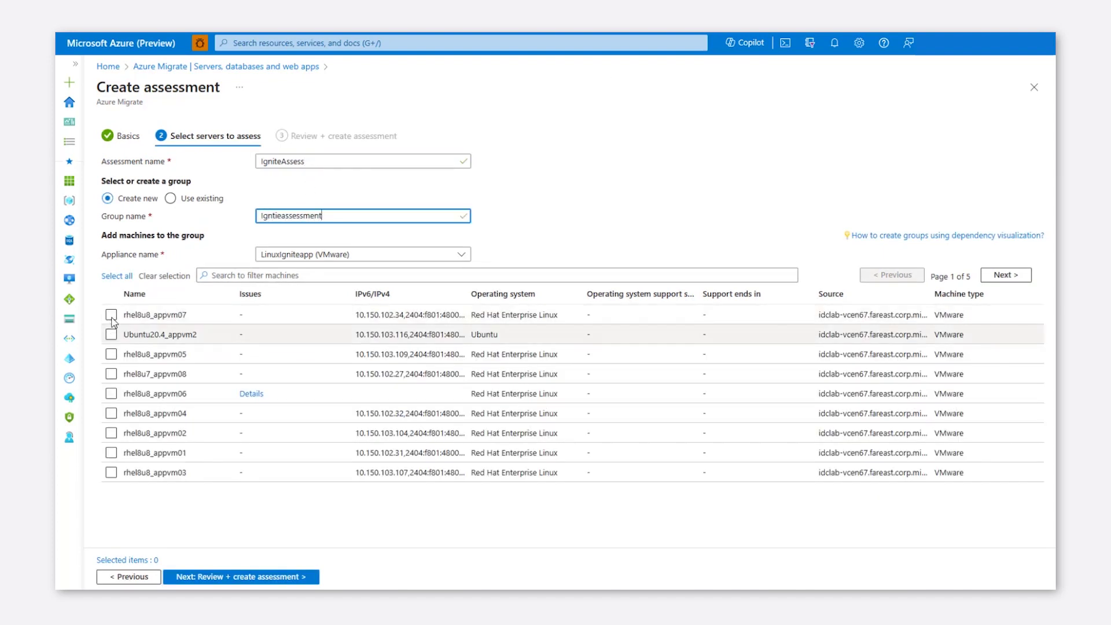
{"action": "left_click", "coordinate": [111, 314]}
{"action": "left_click", "coordinate": [111, 334]}
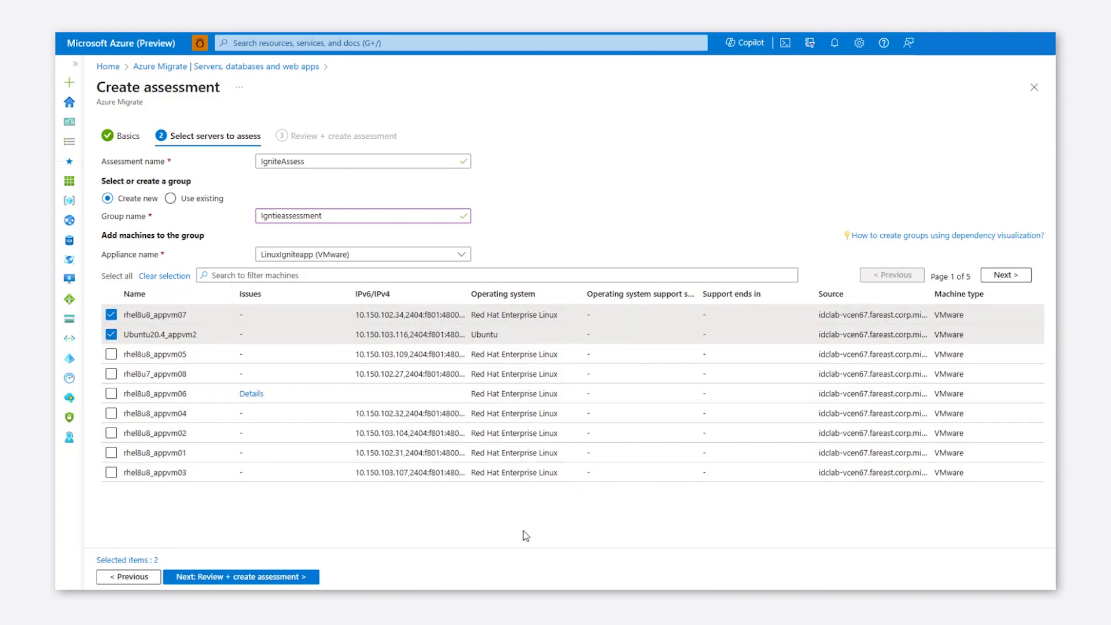
Proceed to the assessment review, then open the AssessmentName Azure VM assessment results.
{"action": "left_click", "coordinate": [214, 580]}
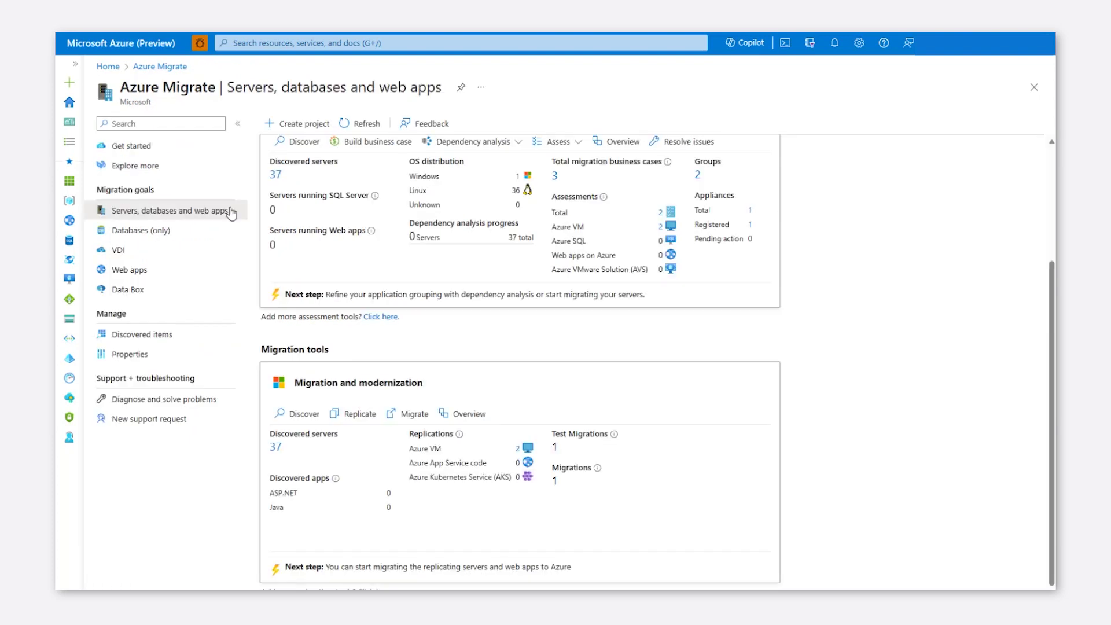
{"action": "scroll", "coordinate": [410, 198], "scroll_direction": "up", "scroll_amount": 2}
{"action": "left_click", "coordinate": [661, 296]}
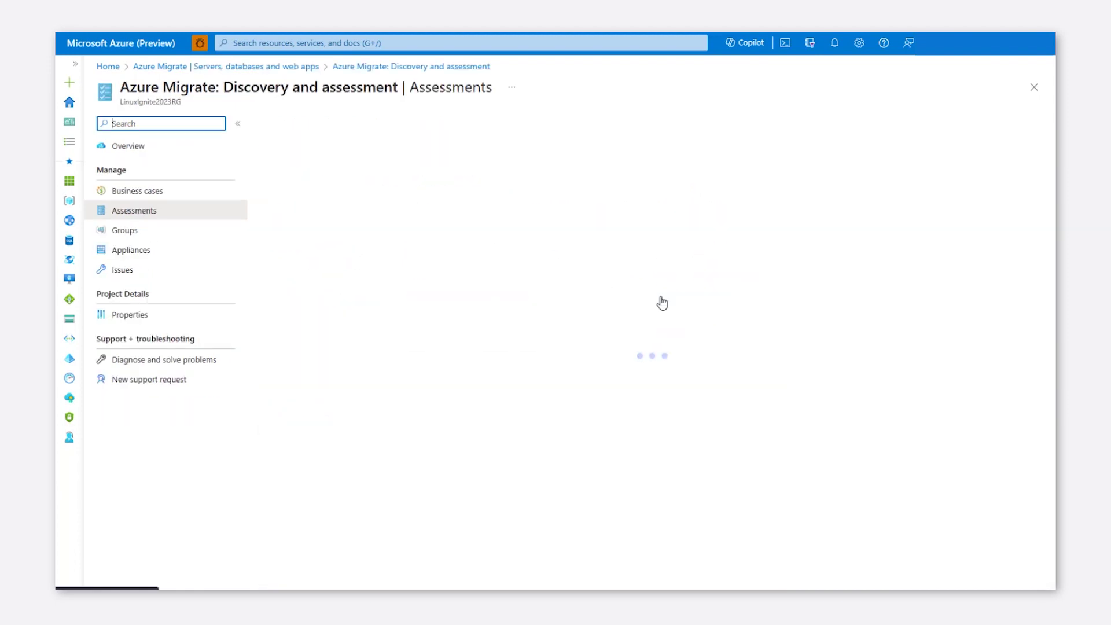
{"action": "left_click", "coordinate": [295, 239]}
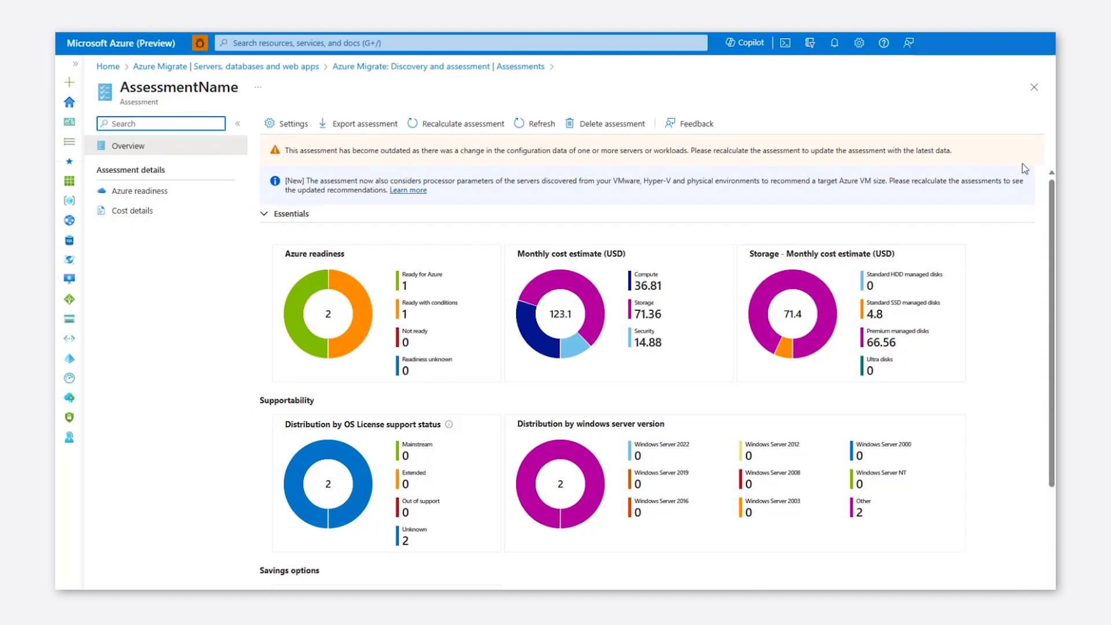
{"action": "scroll", "coordinate": [966, 292], "scroll_direction": "down", "scroll_amount": 1}
{"action": "scroll", "coordinate": [966, 293], "scroll_direction": "down", "scroll_amount": 1}
{"action": "scroll", "coordinate": [966, 292], "scroll_direction": "up", "scroll_amount": 2}
Return to the servers, databases and web apps overview and start Replicate.
{"action": "left_click", "coordinate": [303, 67]}
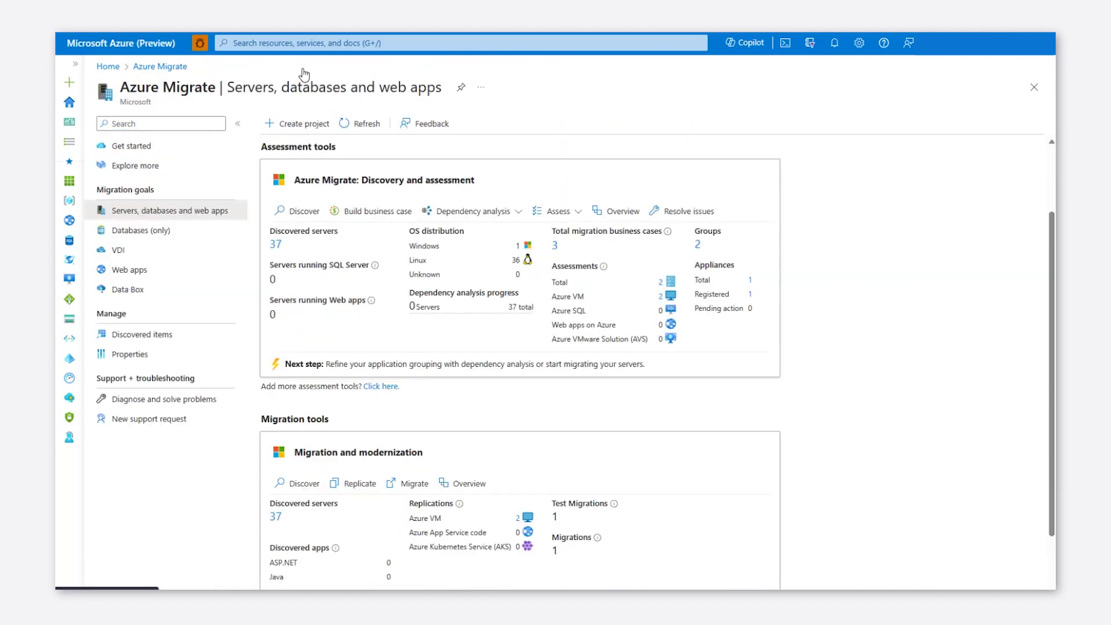
{"action": "scroll", "coordinate": [352, 487], "scroll_direction": "down", "scroll_amount": 2}
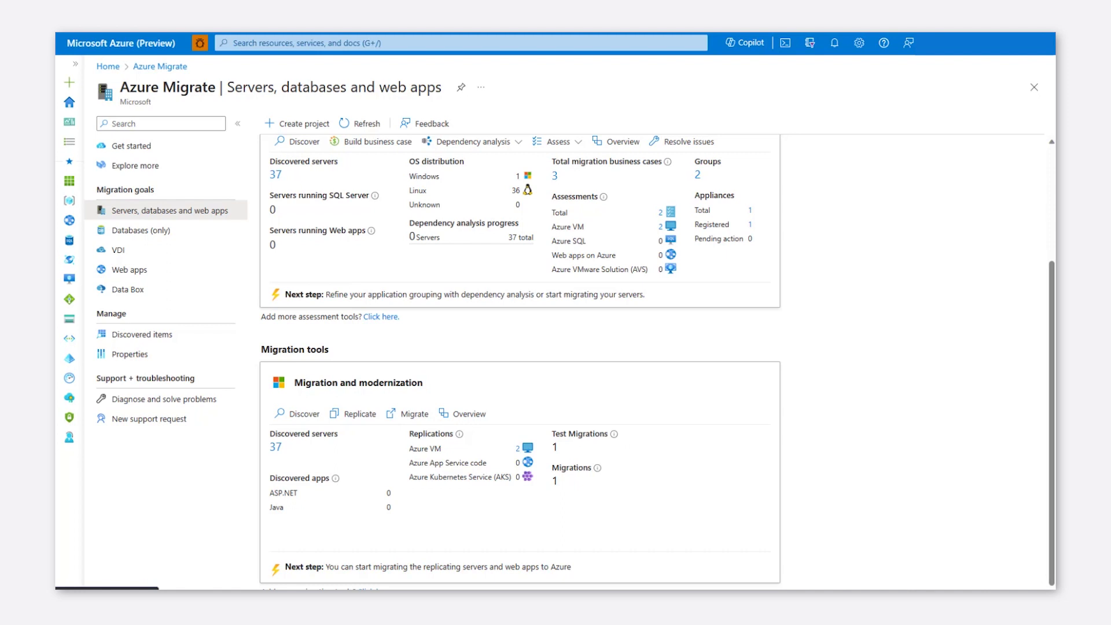
{"action": "left_click", "coordinate": [360, 414]}
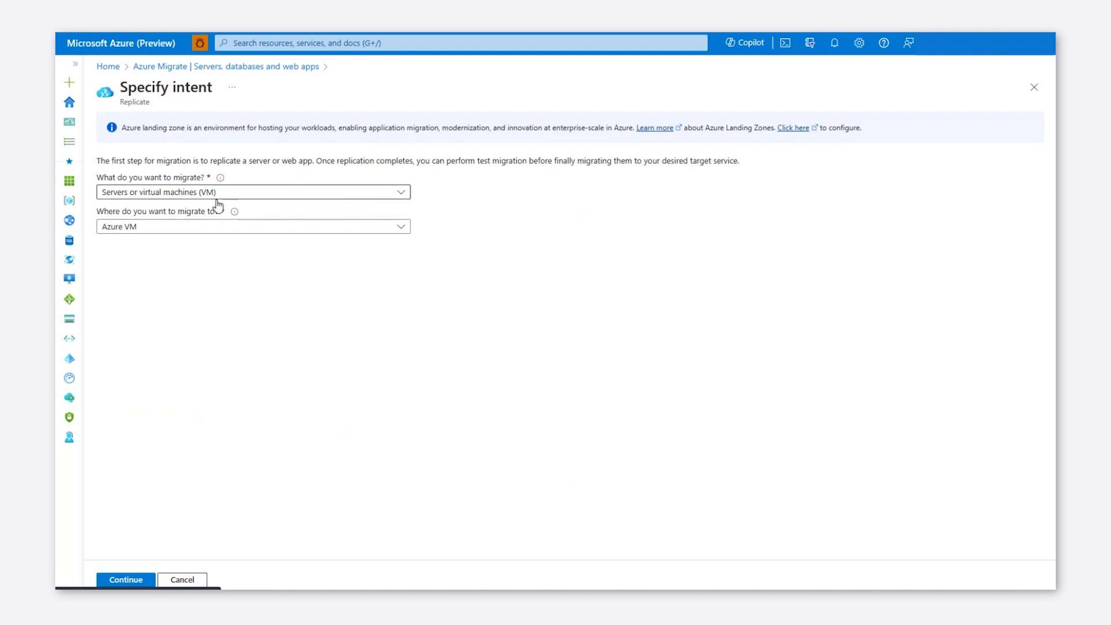
Choose Azure VM replication for VMware vSphere machines from the LinuxIgniteapp appliance.
{"action": "left_click", "coordinate": [214, 228]}
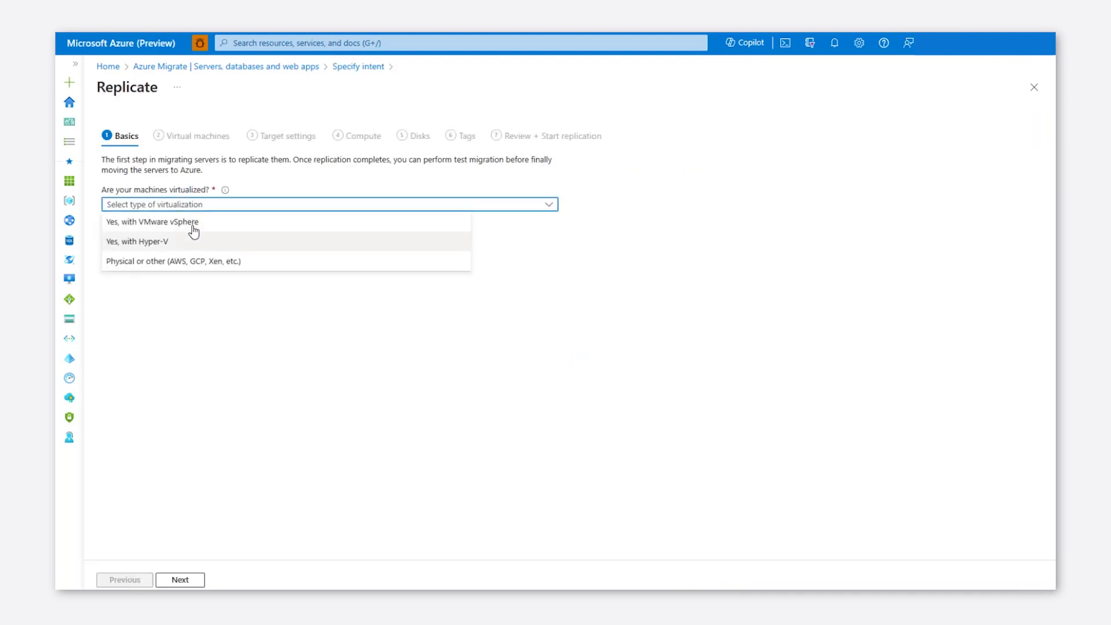
{"action": "left_click", "coordinate": [194, 225]}
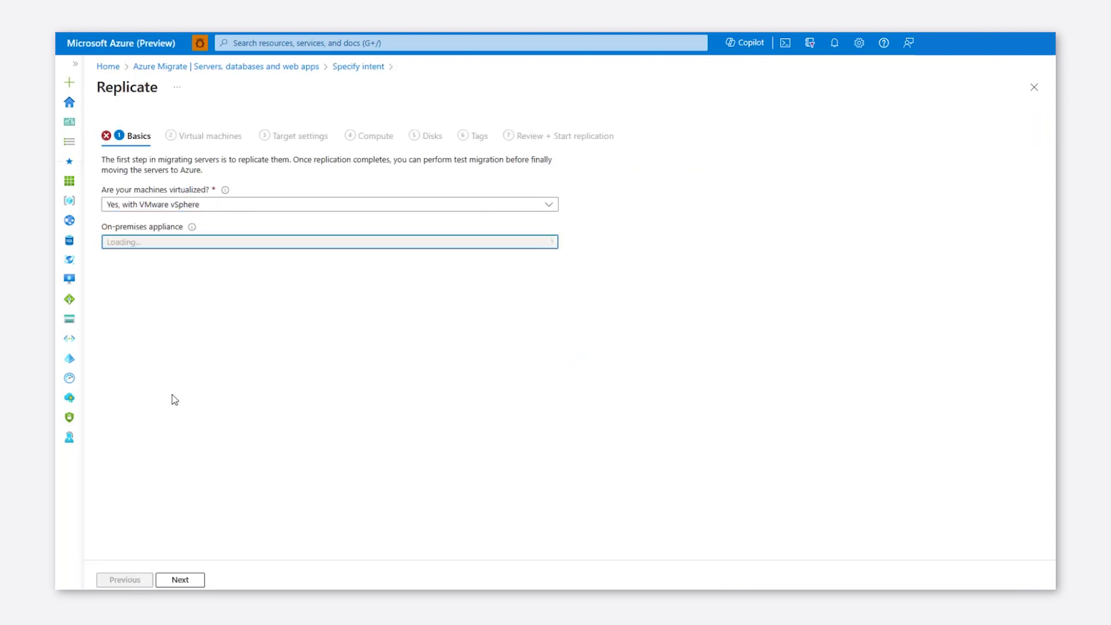
{"action": "left_click", "coordinate": [181, 579]}
Specify migration settings manually and select rhel8u8_appvm04 for replication.
{"action": "left_click", "coordinate": [295, 194]}
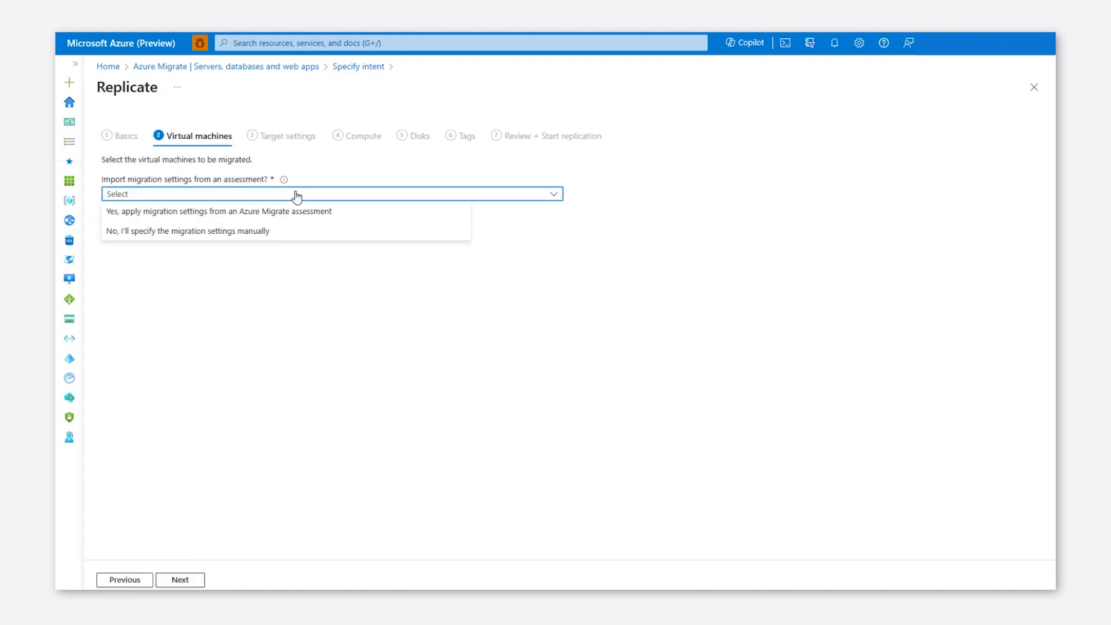
{"action": "left_click", "coordinate": [280, 232]}
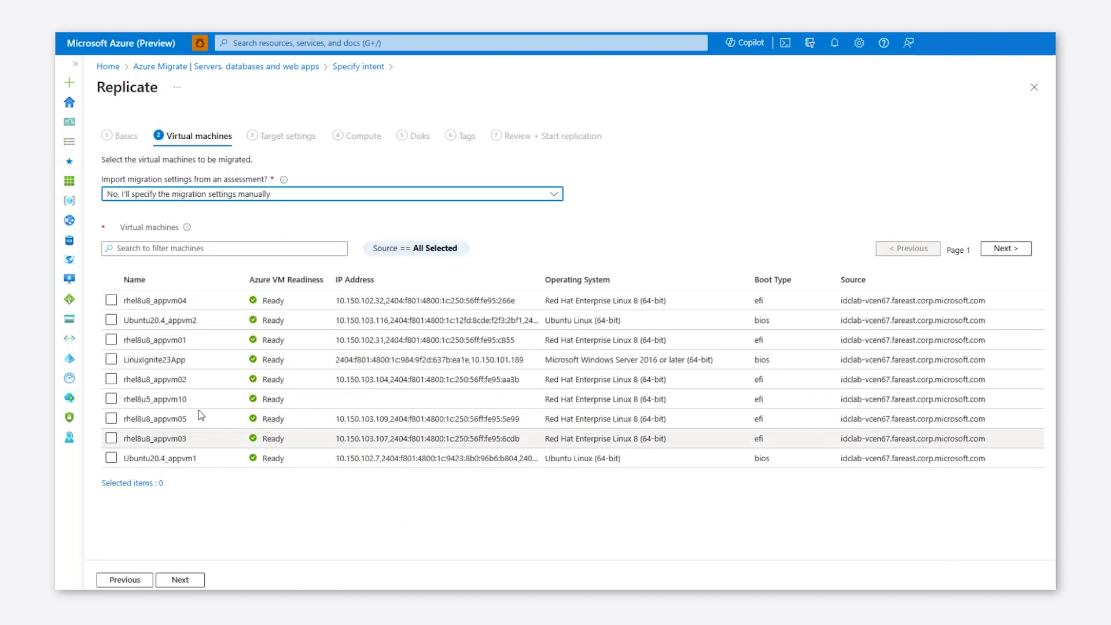
{"action": "left_click", "coordinate": [112, 301]}
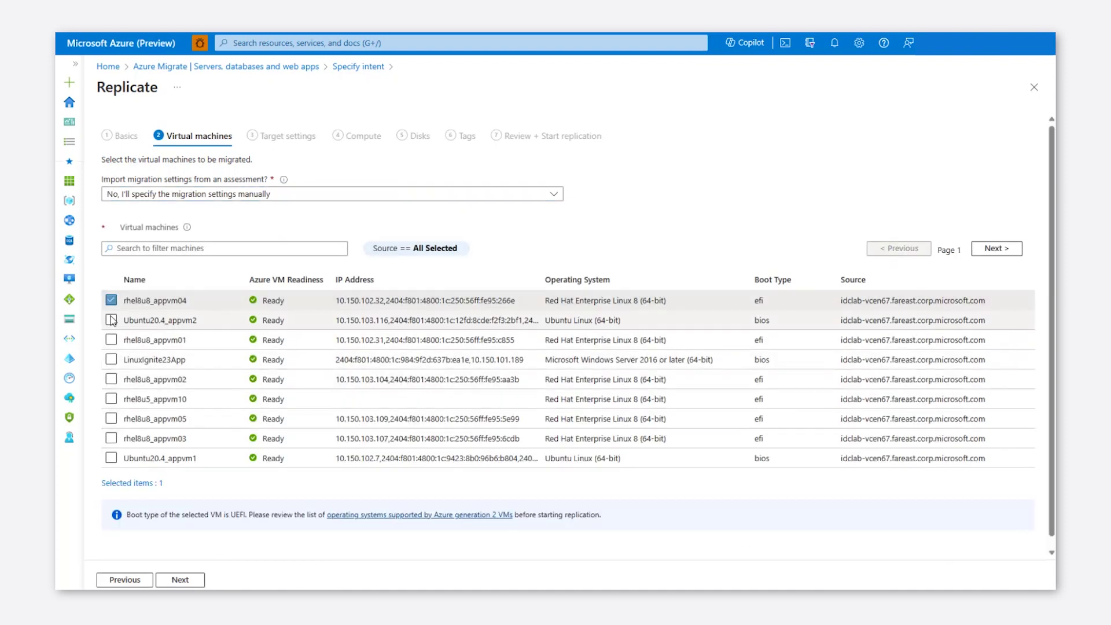
{"action": "left_click", "coordinate": [180, 578]}
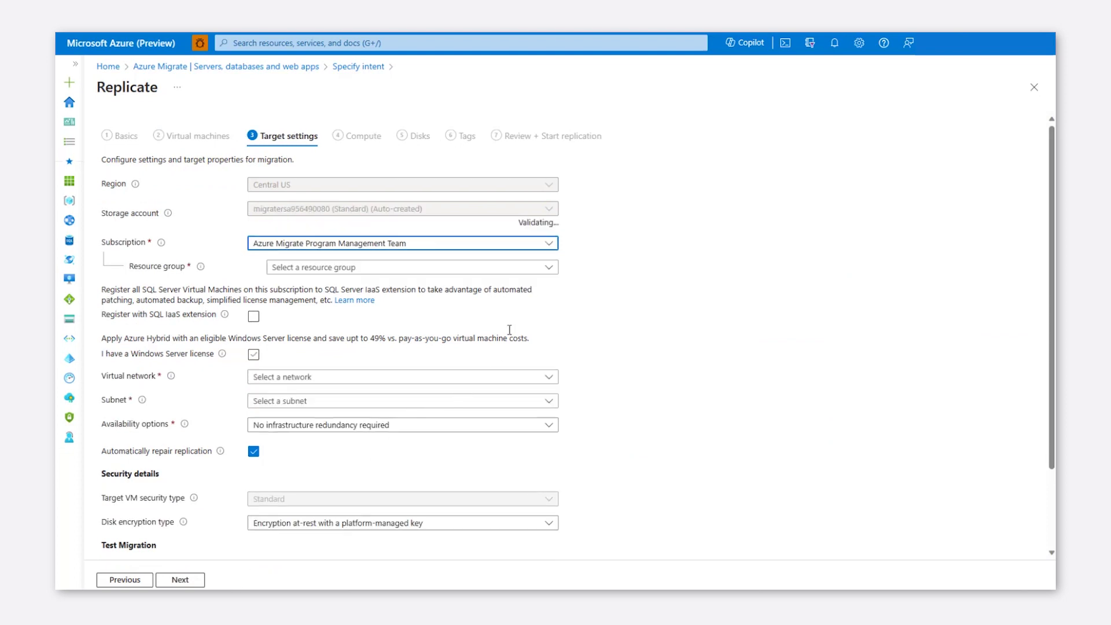
Target resource group LinuxIgnite2023RG and virtual network LinuxIgnite23VNet.
{"action": "left_click", "coordinate": [308, 259]}
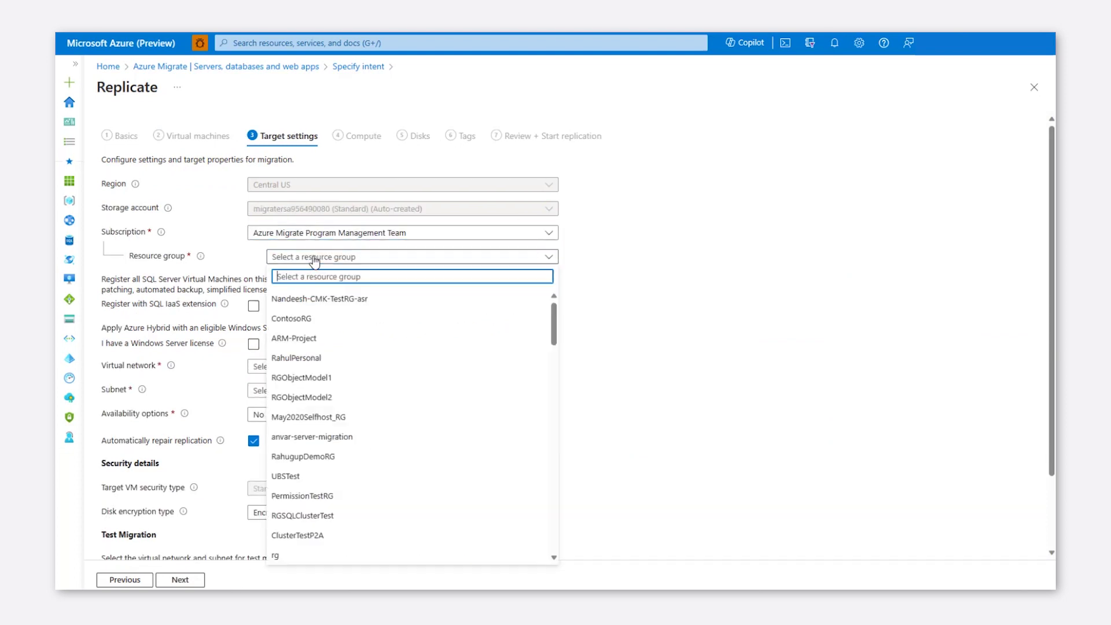
{"action": "type", "text": "ignite"}
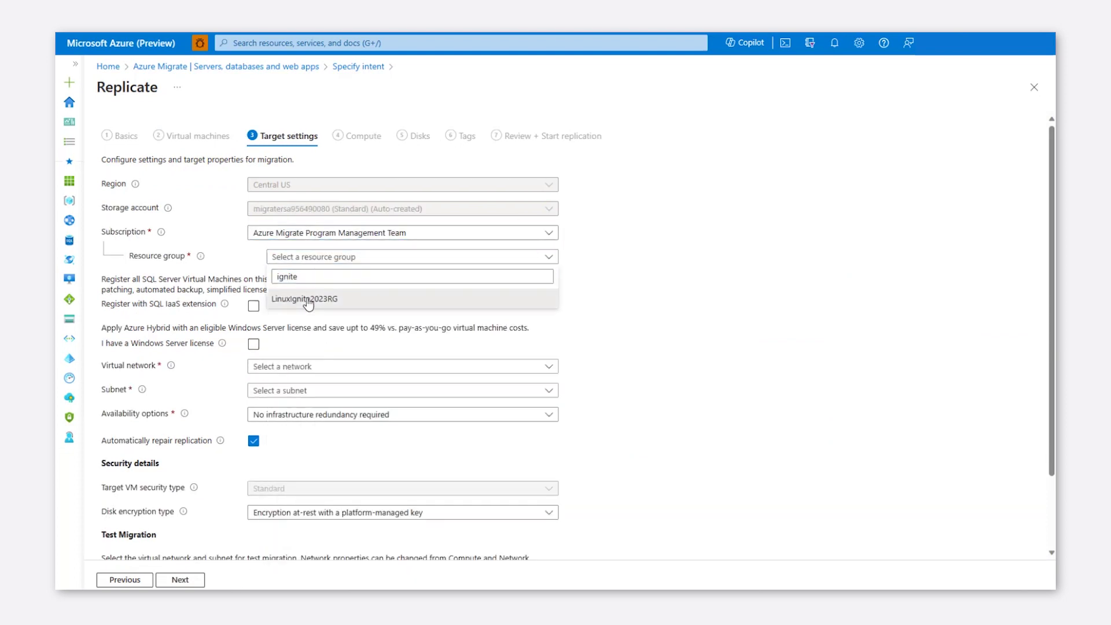
{"action": "left_click", "coordinate": [308, 300]}
{"action": "left_click", "coordinate": [282, 368]}
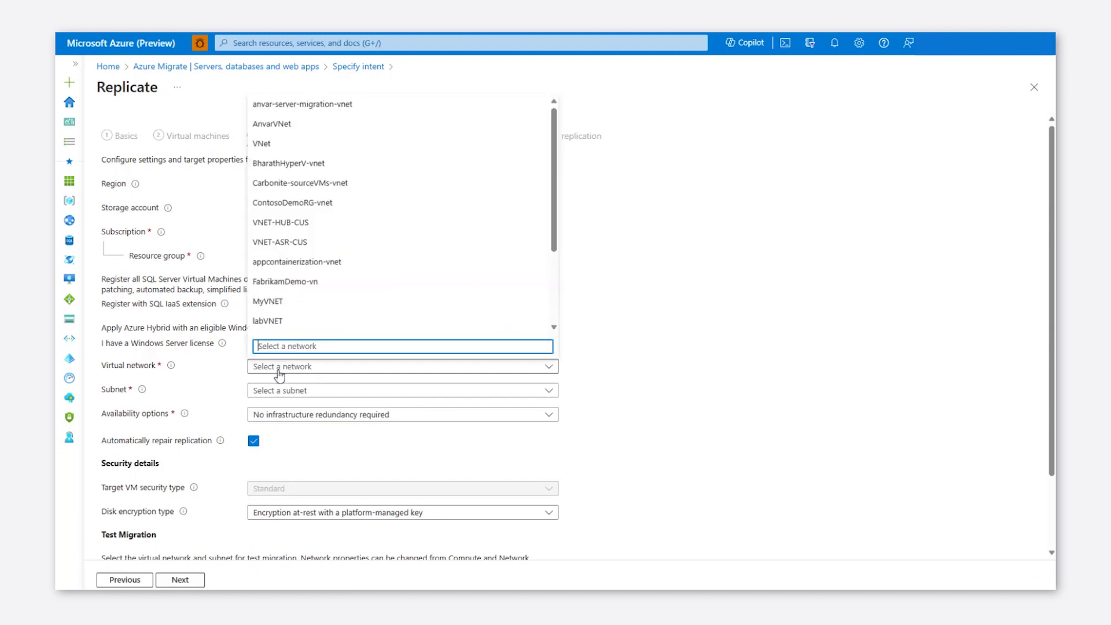
{"action": "type", "text": "linuxi"}
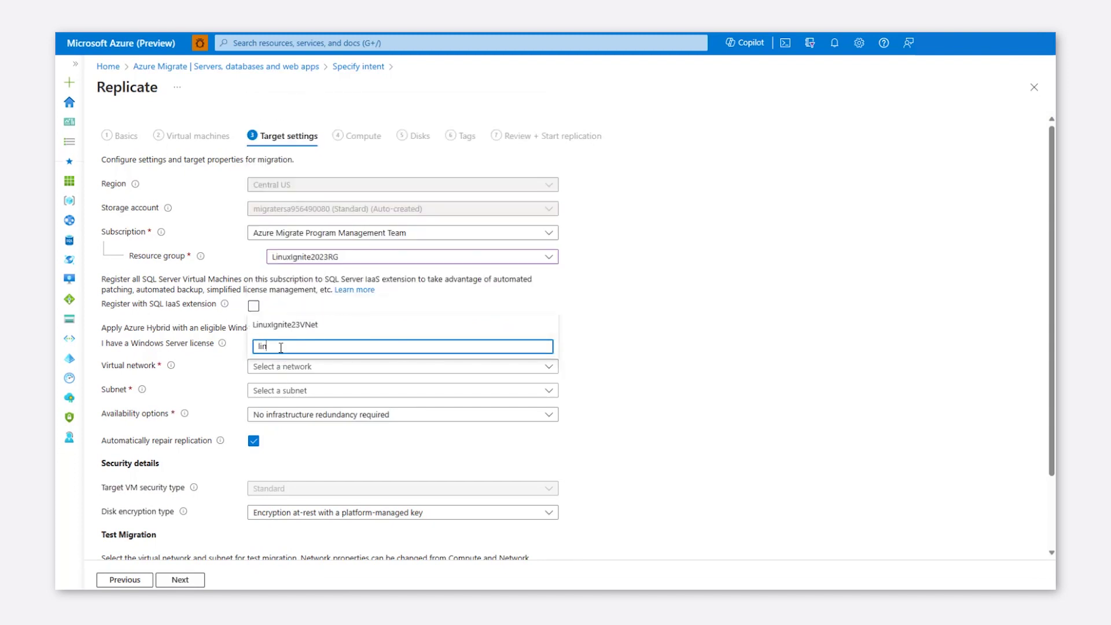
{"action": "left_click", "coordinate": [285, 330]}
{"action": "scroll", "coordinate": [272, 460], "scroll_direction": "down", "scroll_amount": 2}
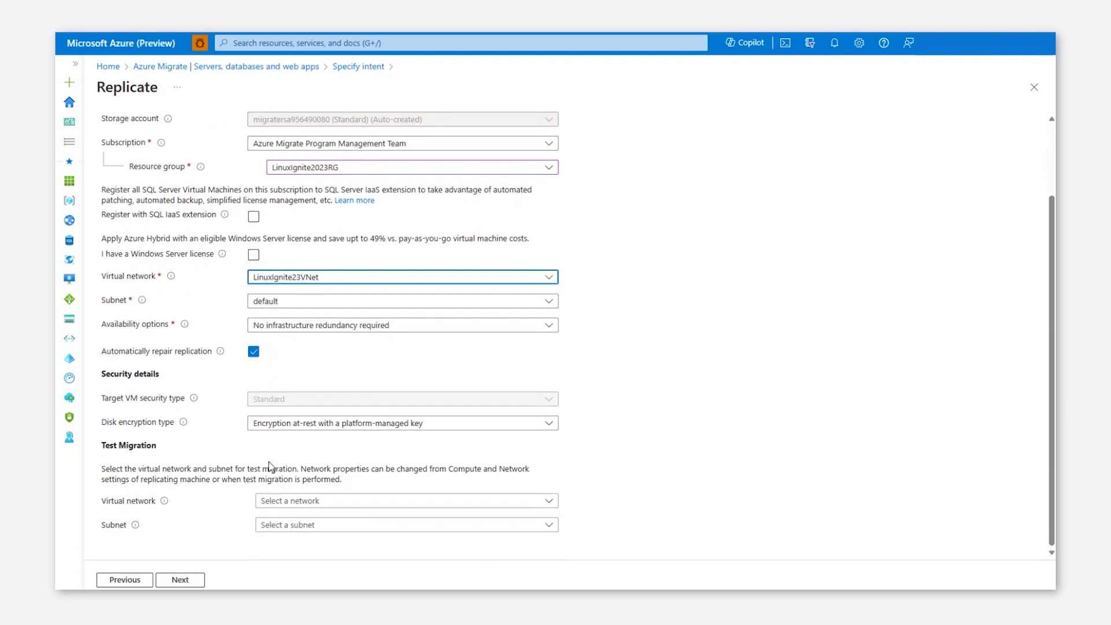
{"action": "left_click", "coordinate": [181, 578]}
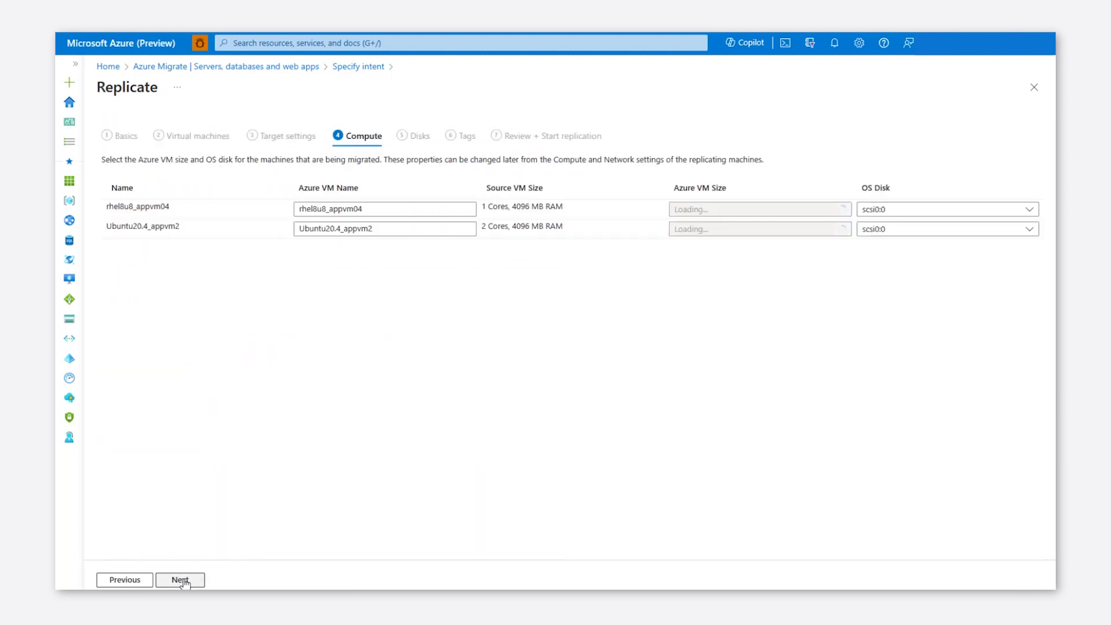
Name the Azure VMs Rhel-05 and ubuntu-2, then pass Disks and Tags with defaults.
{"action": "double_click", "coordinate": [335, 208]}
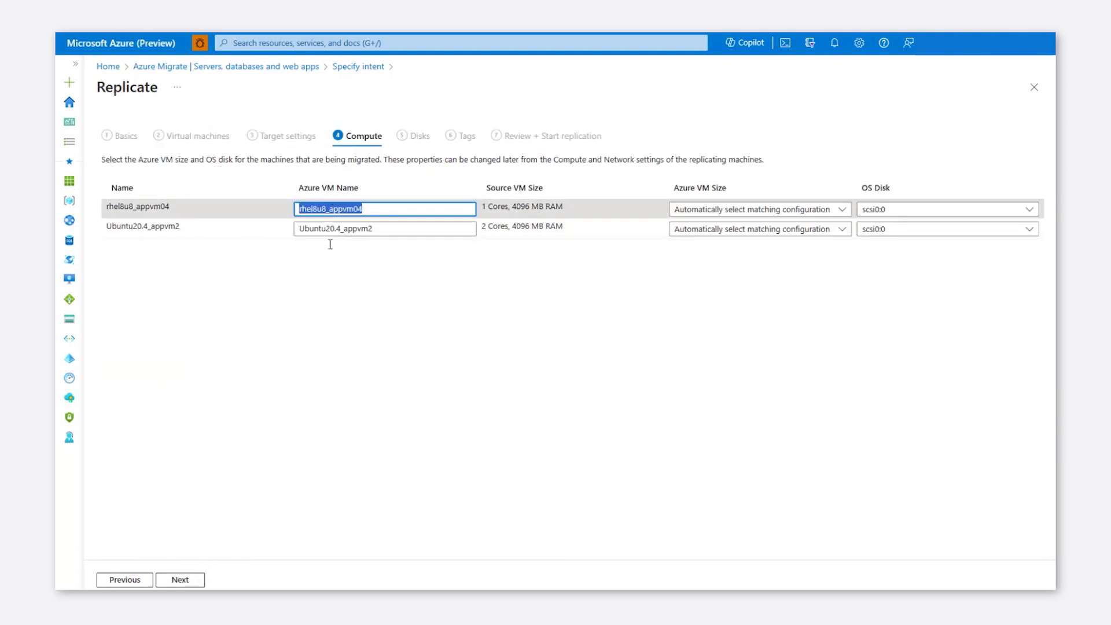
{"action": "type", "text": "Rhel-05"}
{"action": "triple_click", "coordinate": [334, 228]}
{"action": "type", "text": "ubuntu"}
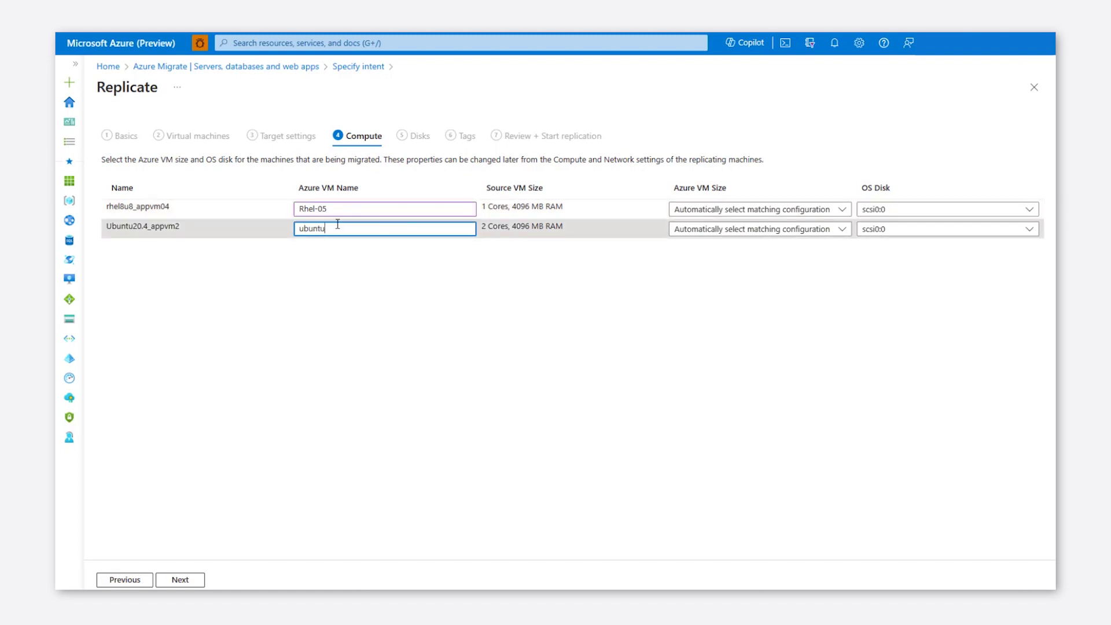
{"action": "type", "text": "-2"}
{"action": "left_click", "coordinate": [181, 580]}
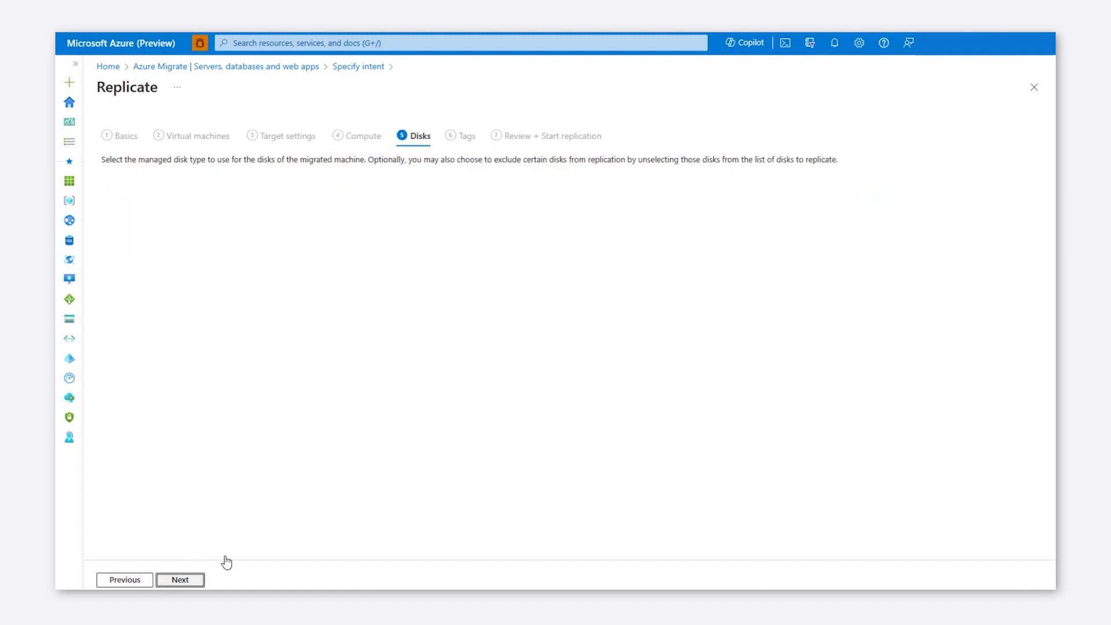
{"action": "left_click", "coordinate": [182, 580]}
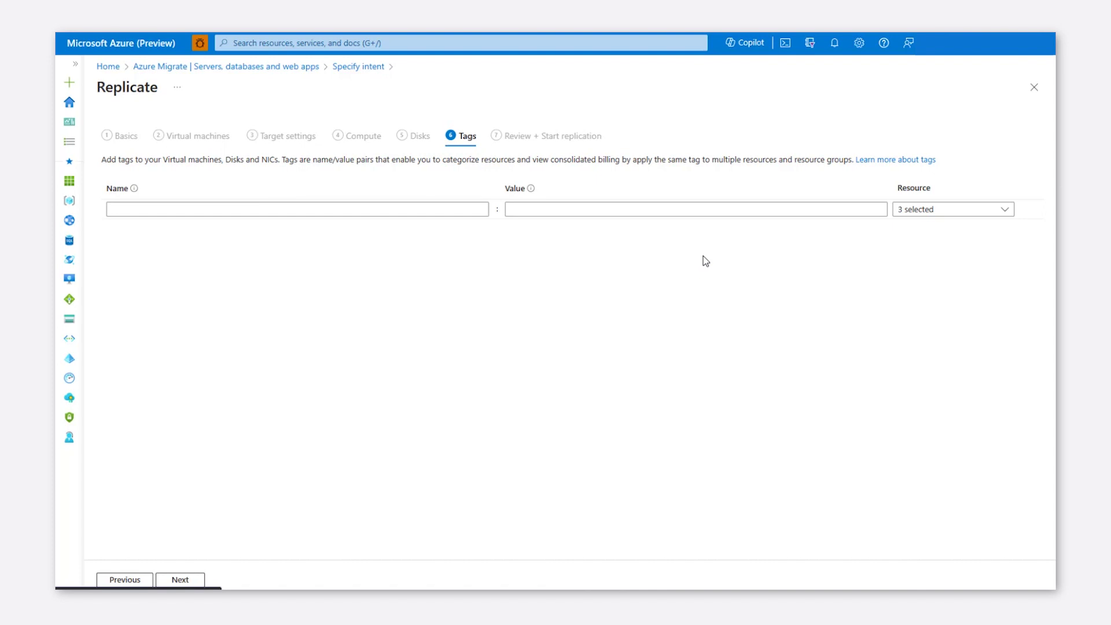
{"action": "left_click", "coordinate": [180, 580]}
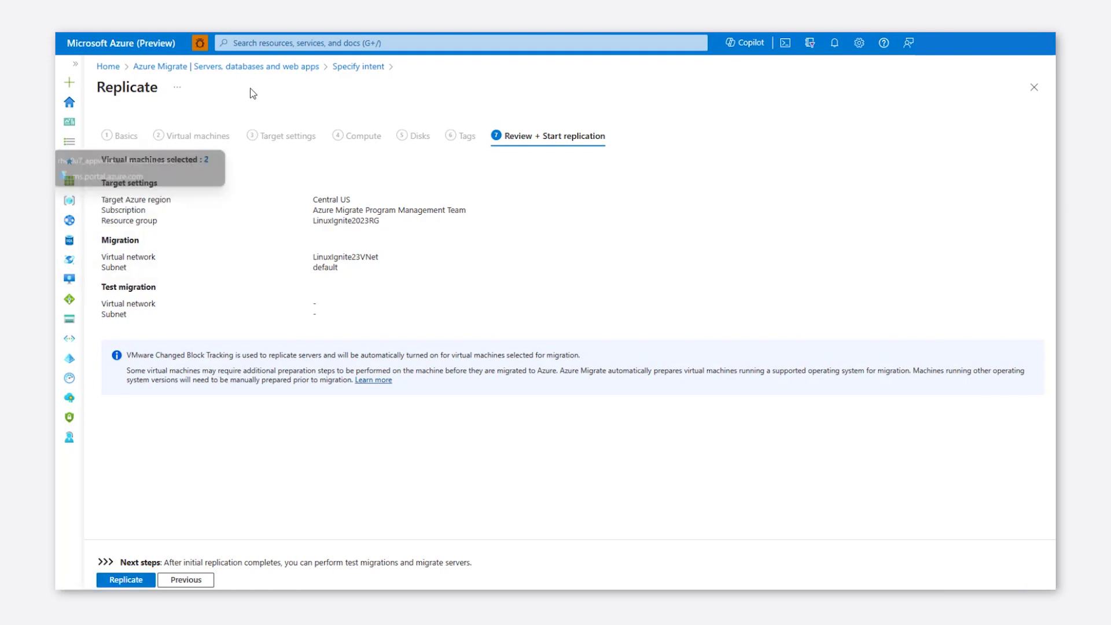
Navigate back through Azure Migrate to the Migration and modernization replicating machines list.
{"action": "left_click", "coordinate": [344, 70]}
{"action": "left_click", "coordinate": [319, 78]}
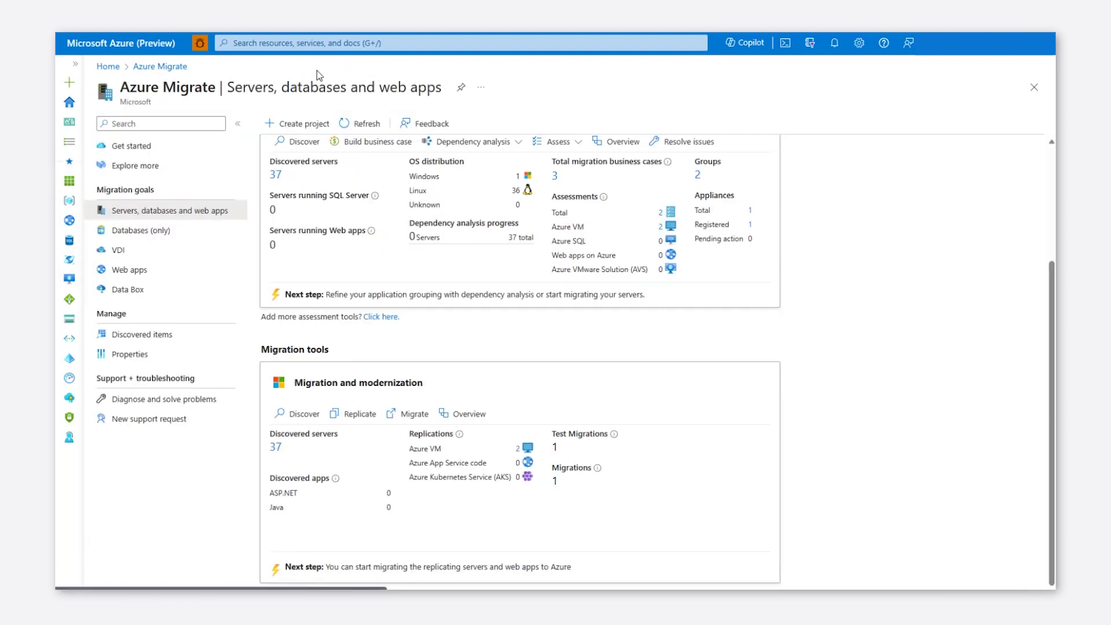
{"action": "left_click", "coordinate": [450, 416]}
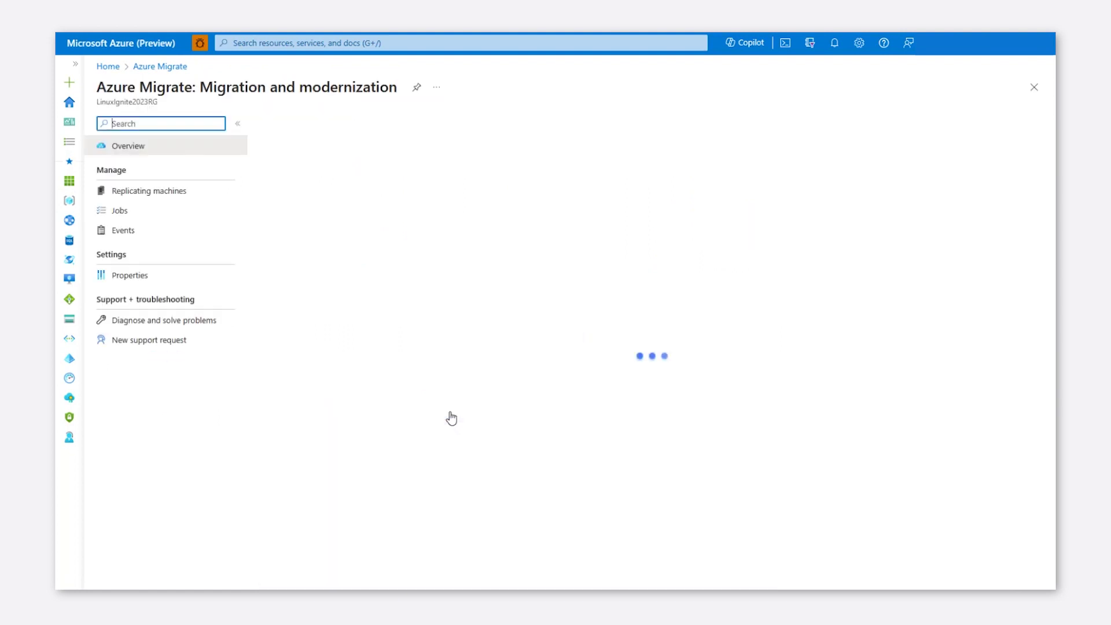
{"action": "left_click", "coordinate": [174, 198]}
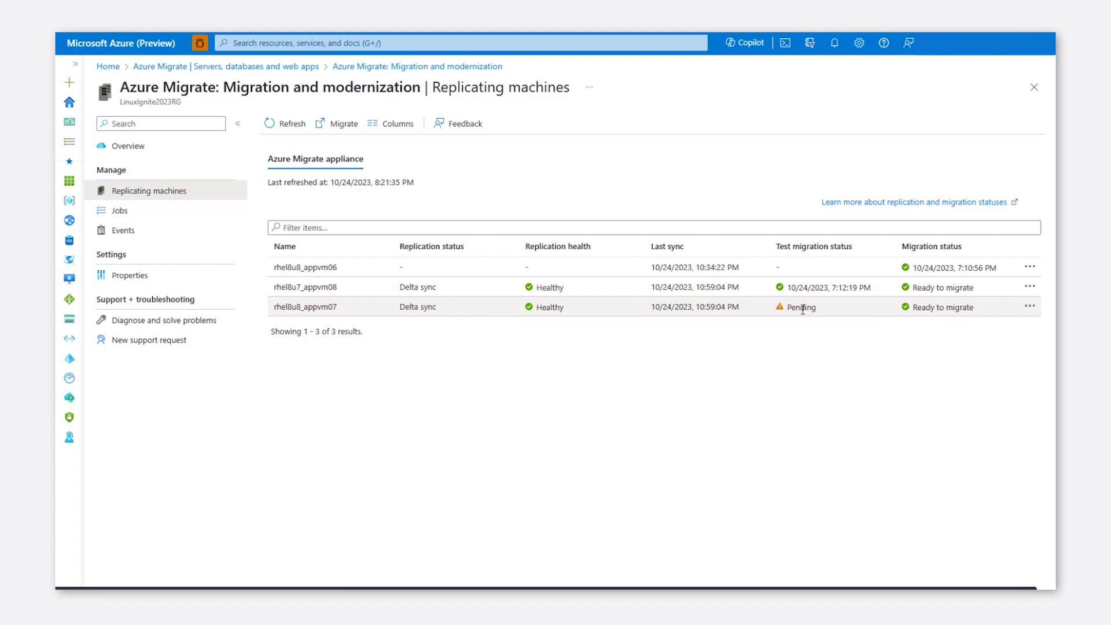
{"action": "left_click", "coordinate": [1032, 309]}
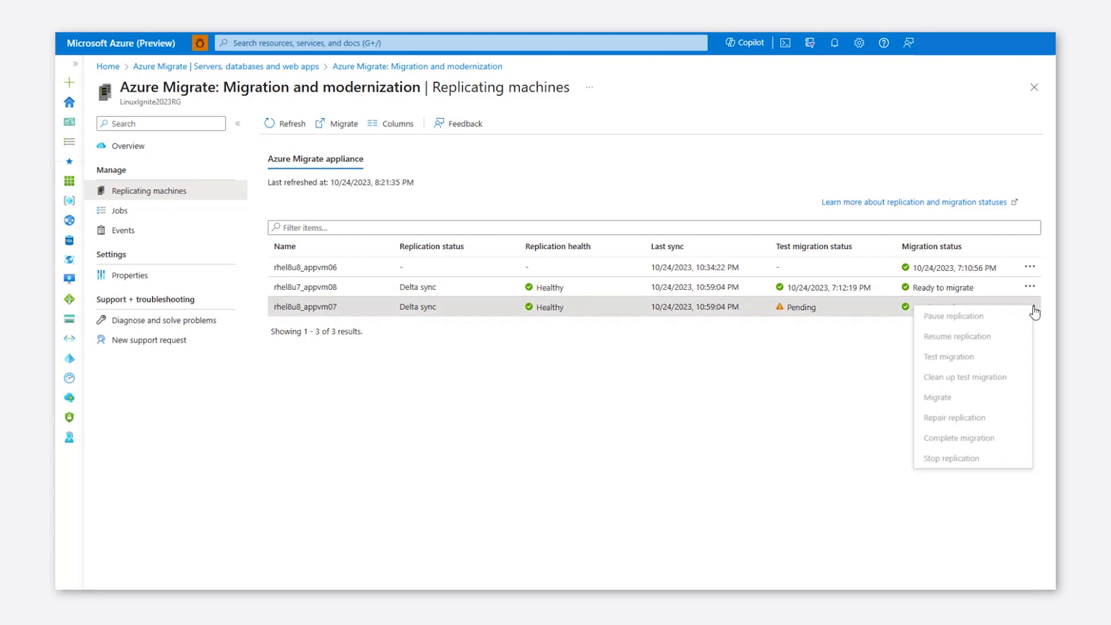
{"action": "left_click", "coordinate": [942, 364]}
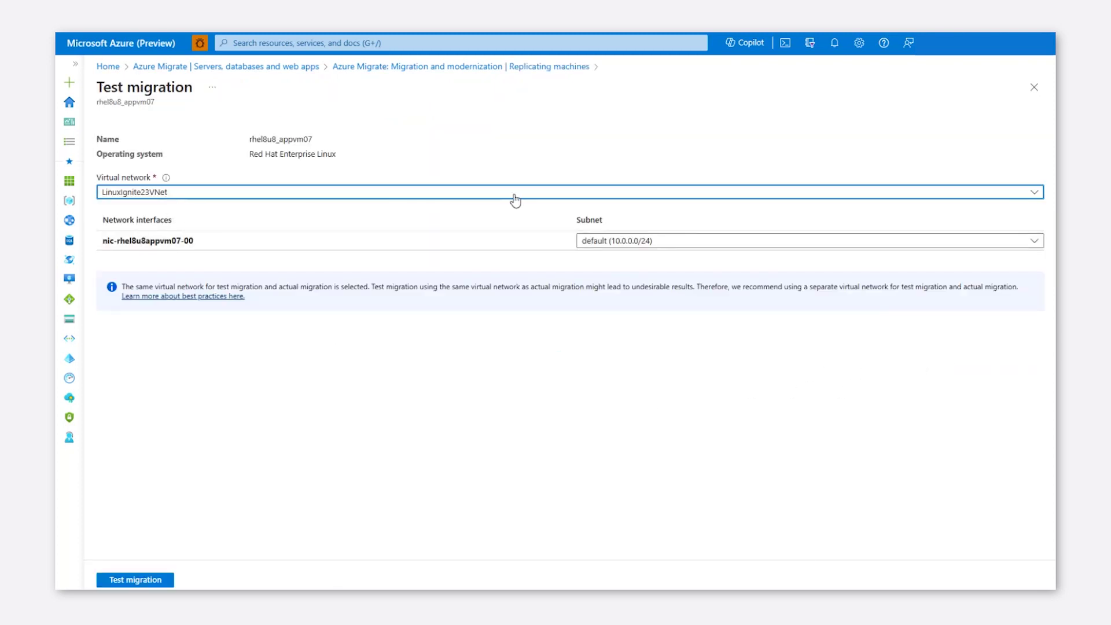
{"action": "left_click", "coordinate": [541, 68]}
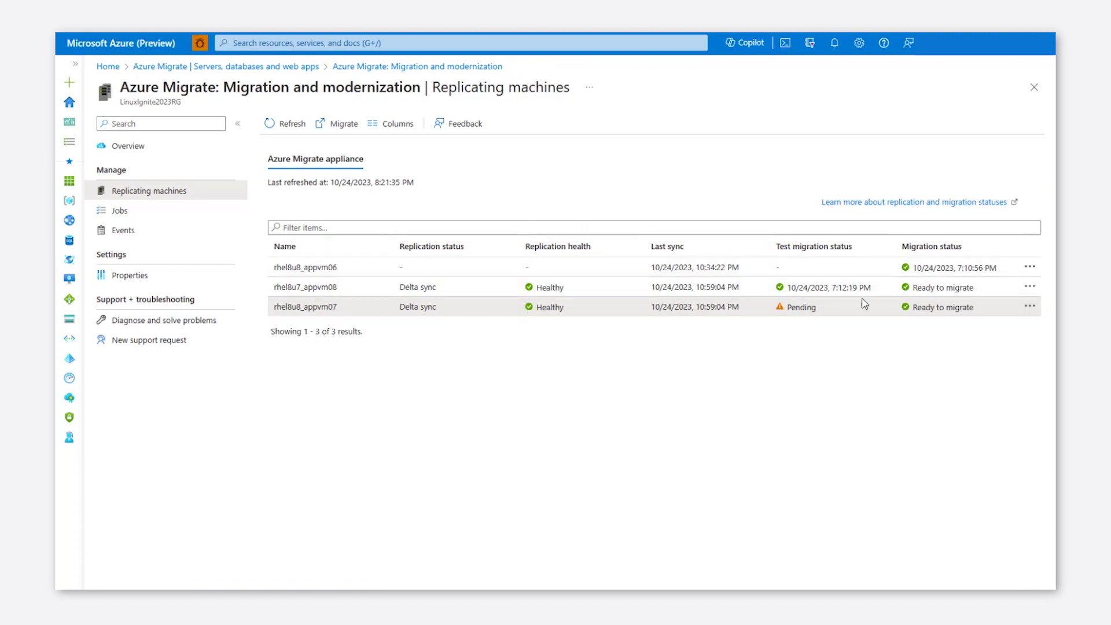
{"action": "left_click", "coordinate": [1027, 287]}
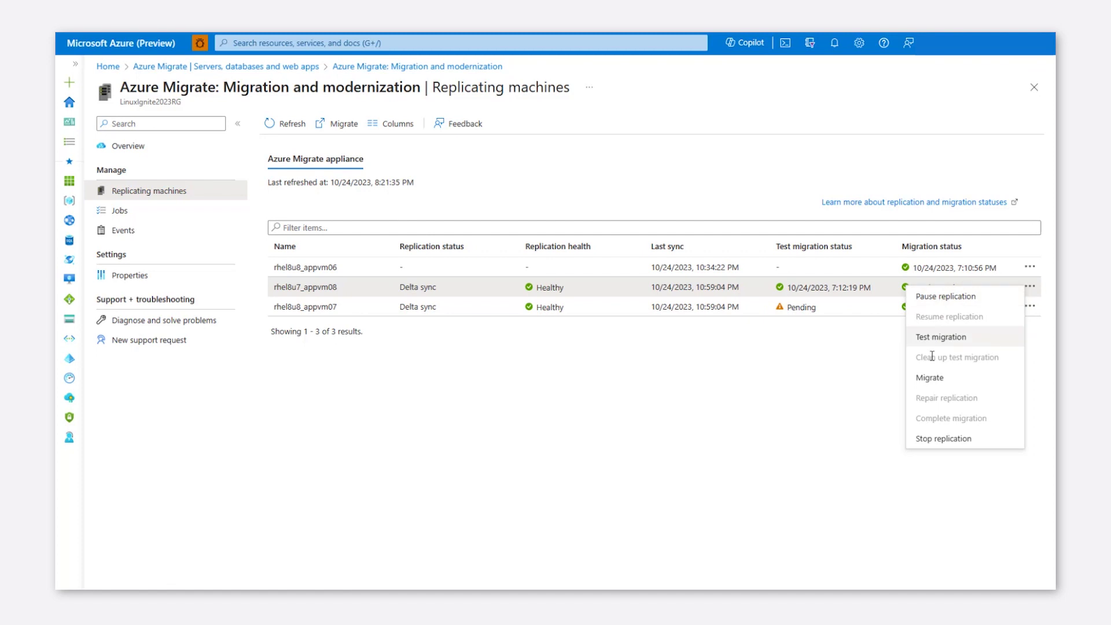
{"action": "left_click", "coordinate": [931, 383]}
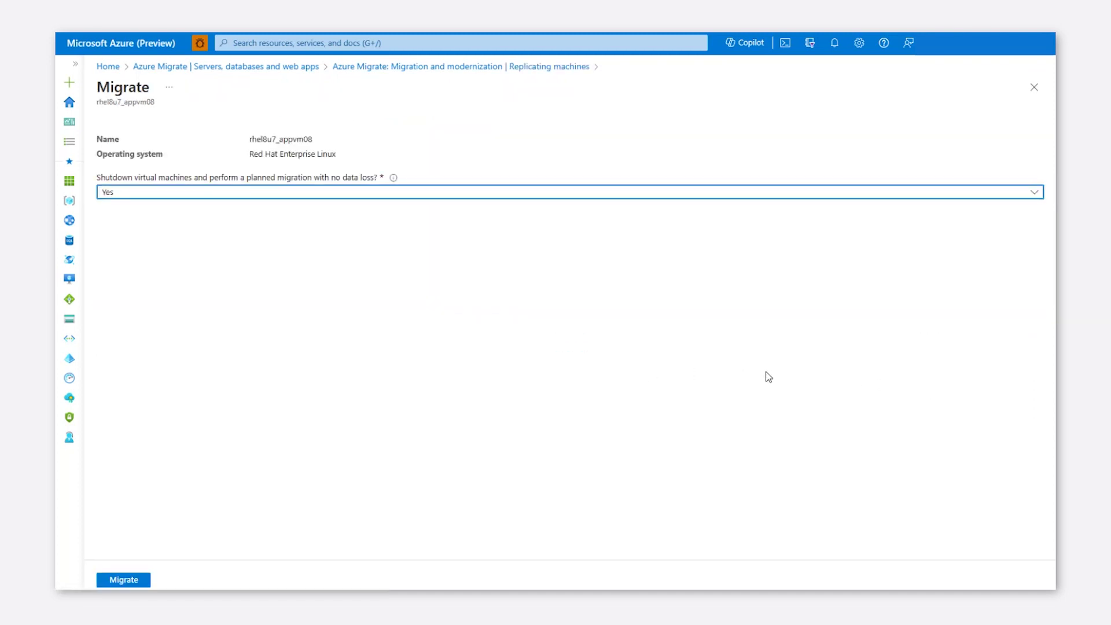
{"action": "left_click", "coordinate": [257, 195]}
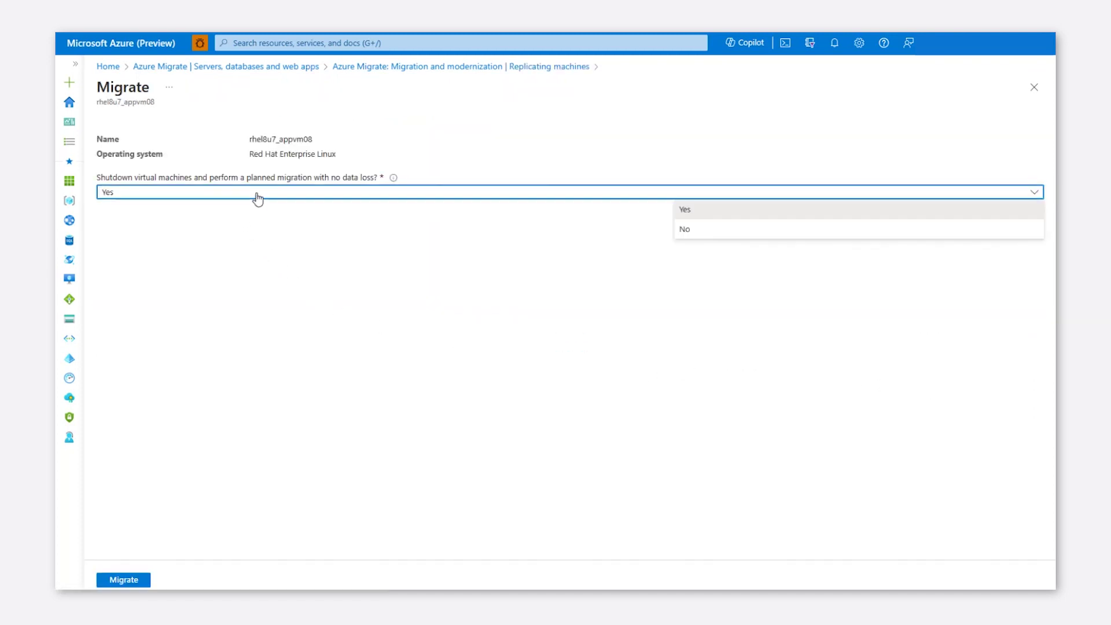
{"action": "left_click", "coordinate": [360, 193]}
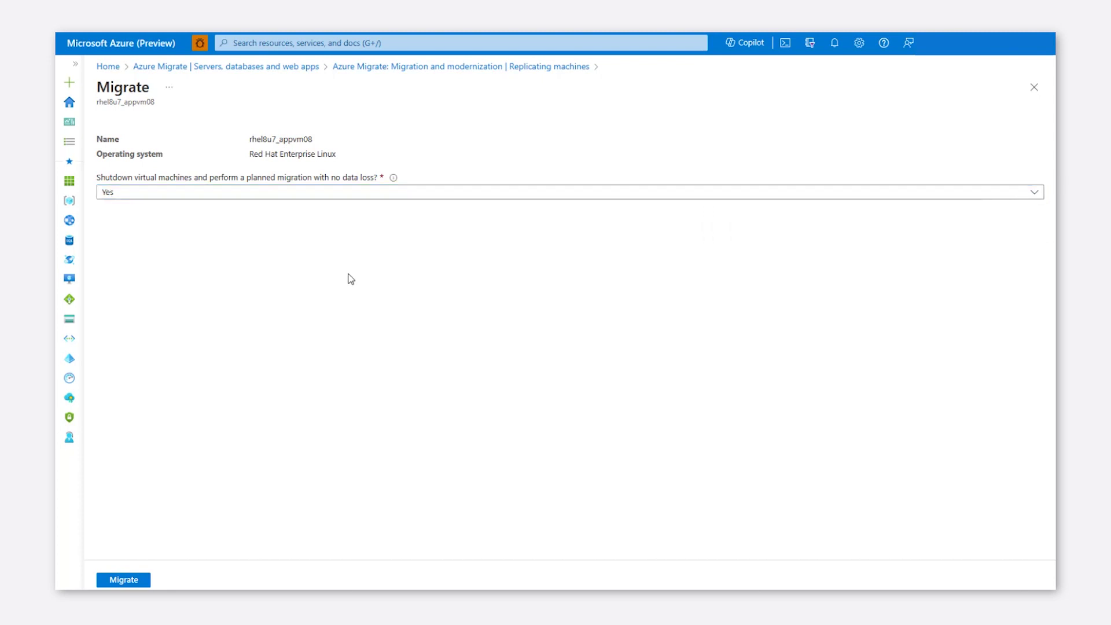
{"action": "left_click", "coordinate": [125, 580]}
{"action": "left_click", "coordinate": [539, 68]}
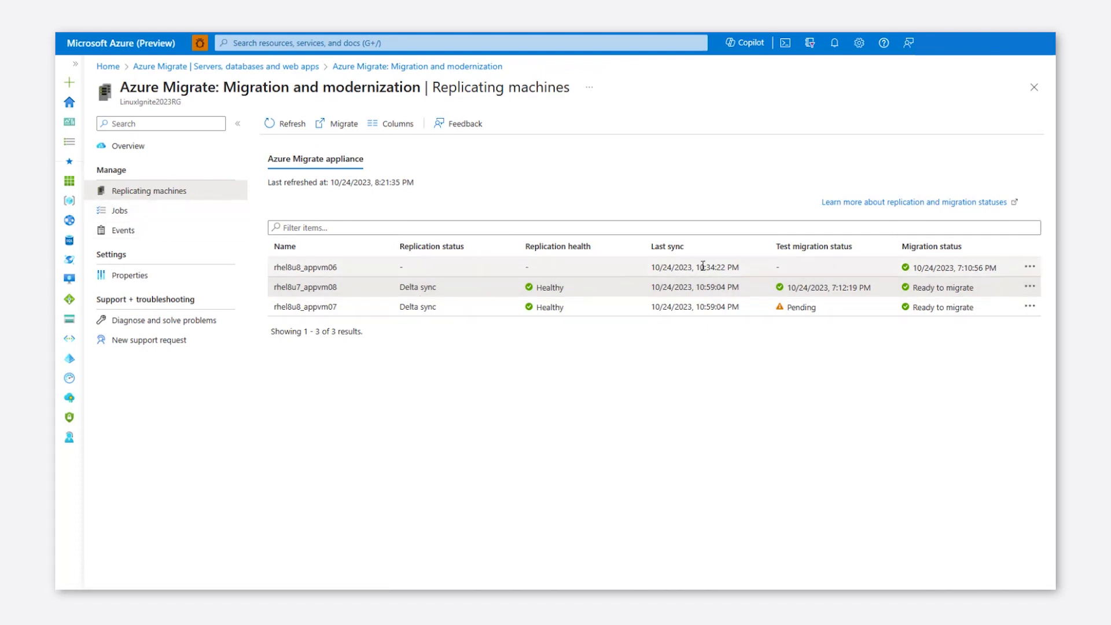
Show the actions for migrated machine rhel8u8_appvm06, including resume replication and complete migration.
{"action": "left_click_drag", "start_coordinate": [911, 267], "coordinate": [991, 267]}
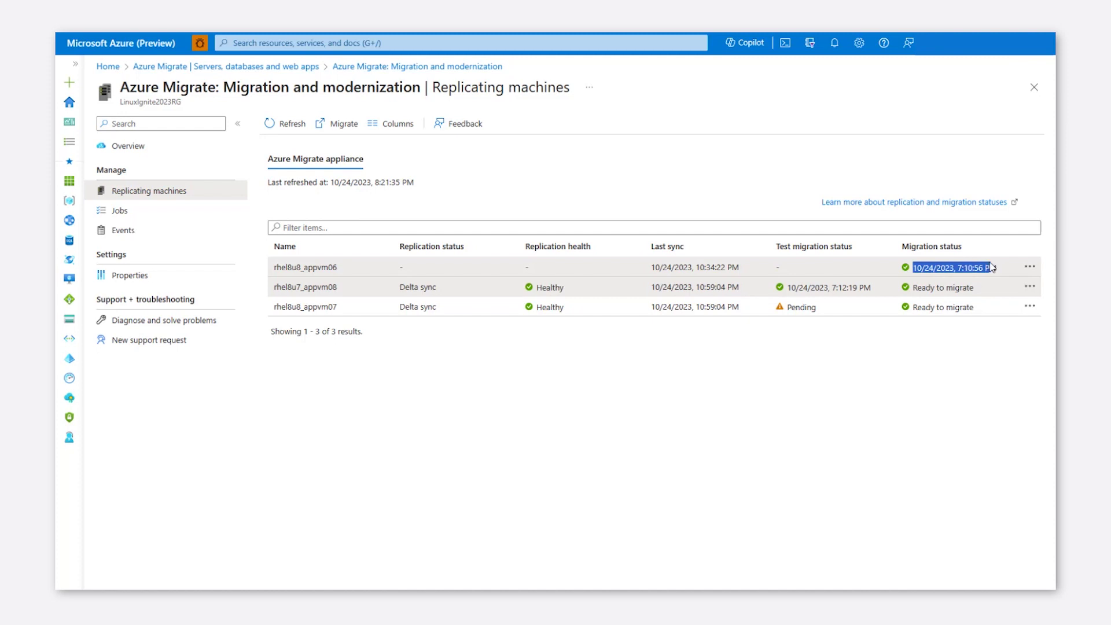
{"action": "left_click", "coordinate": [1029, 266]}
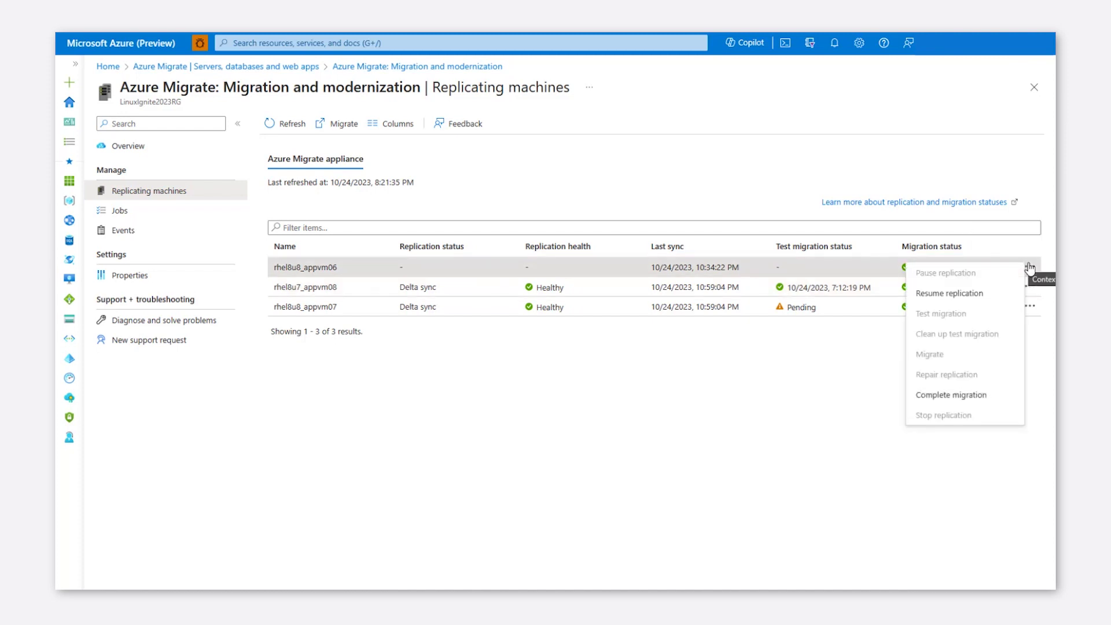